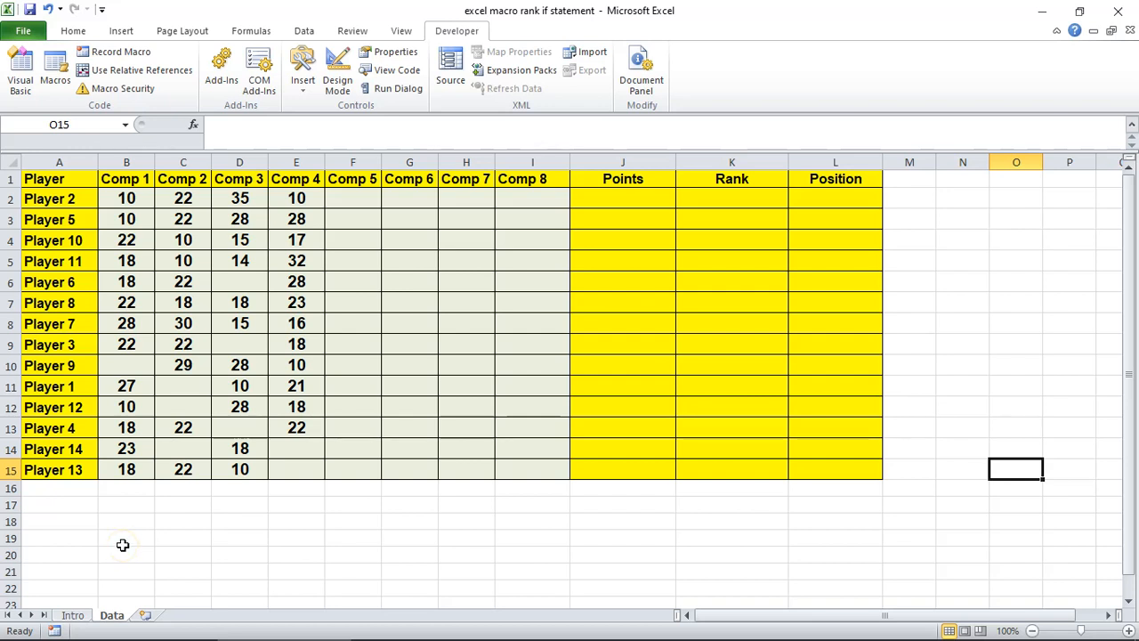
- Total each player's Comp 1 to Comp 8 scores in the Points column with =SUM(B2:I2) in J2, filled down to J15
left_click(618, 199)
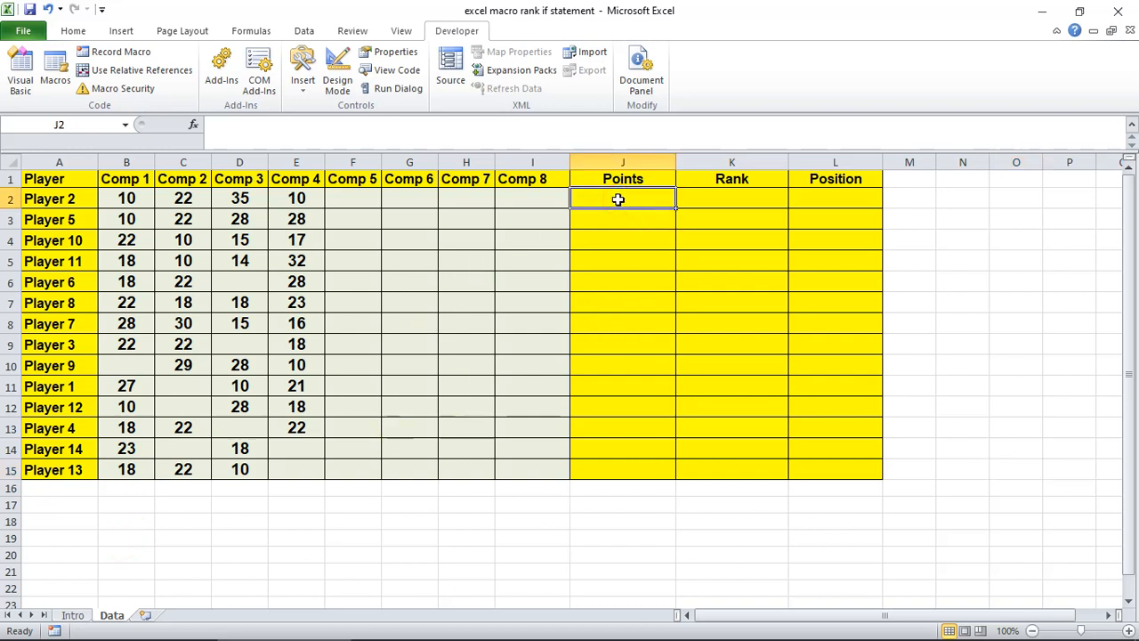
type("=")
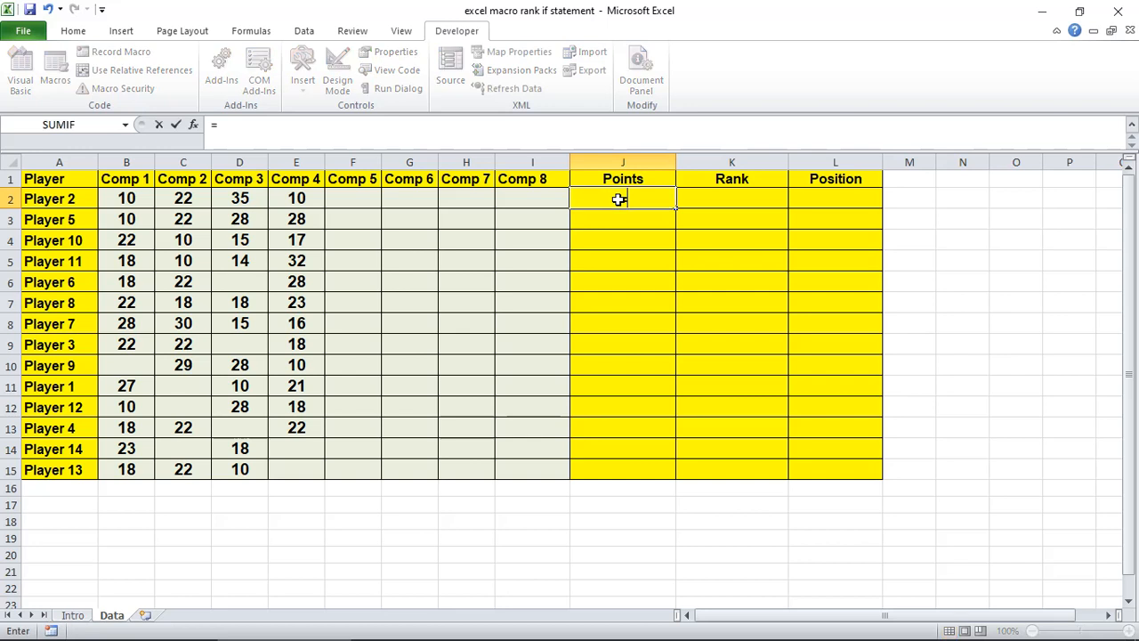
type("SUM")
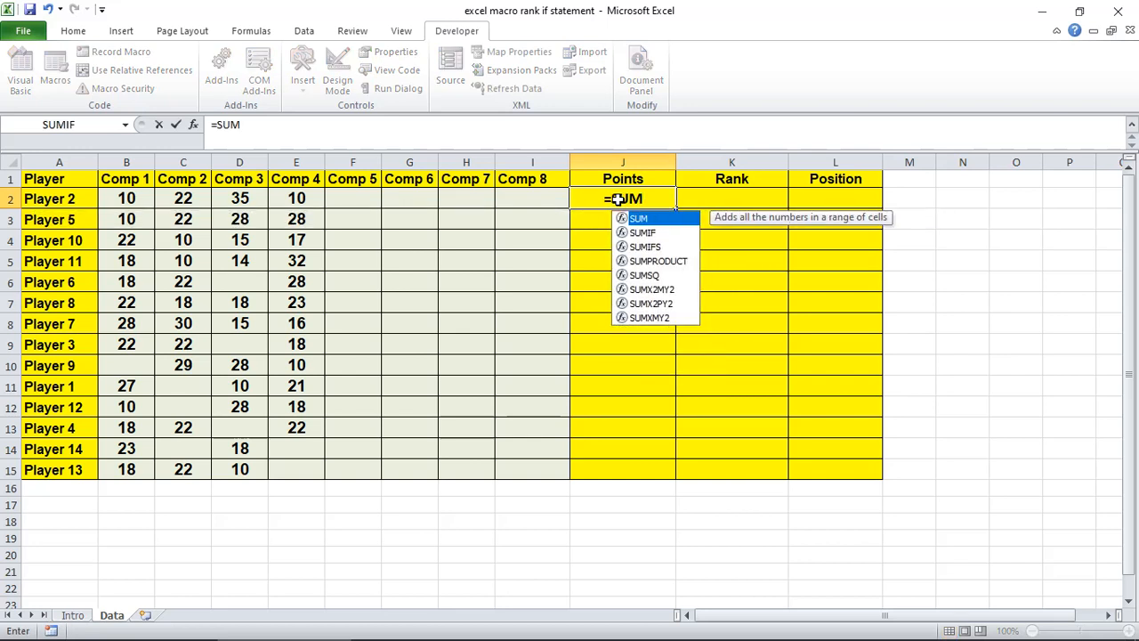
type("(")
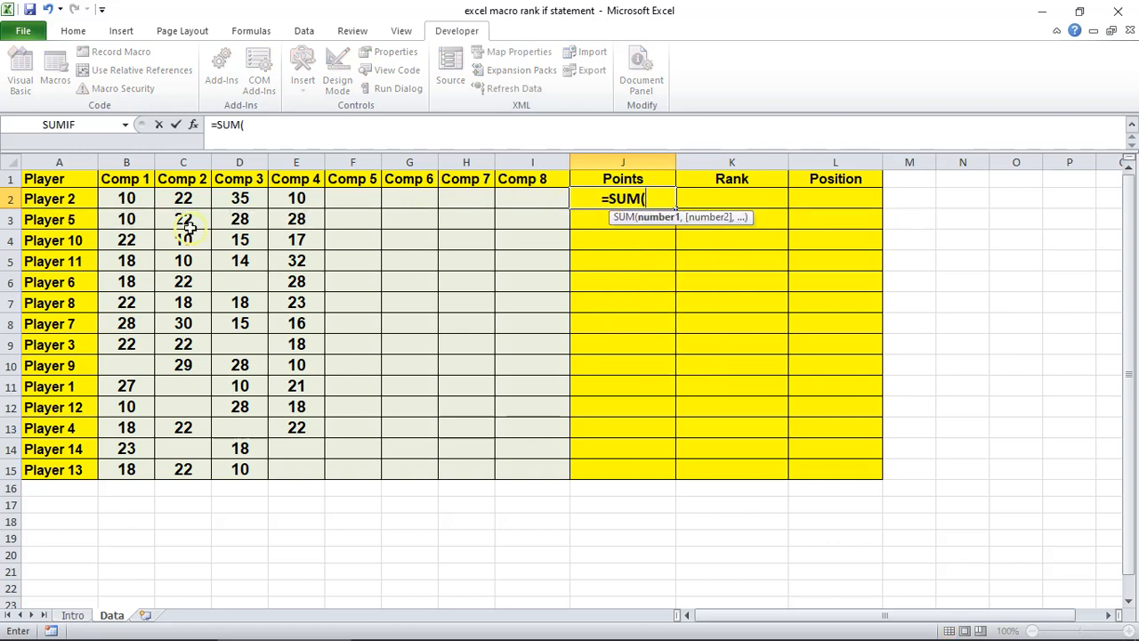
left_click(125, 200)
left_click_drag(125, 199, 522, 200)
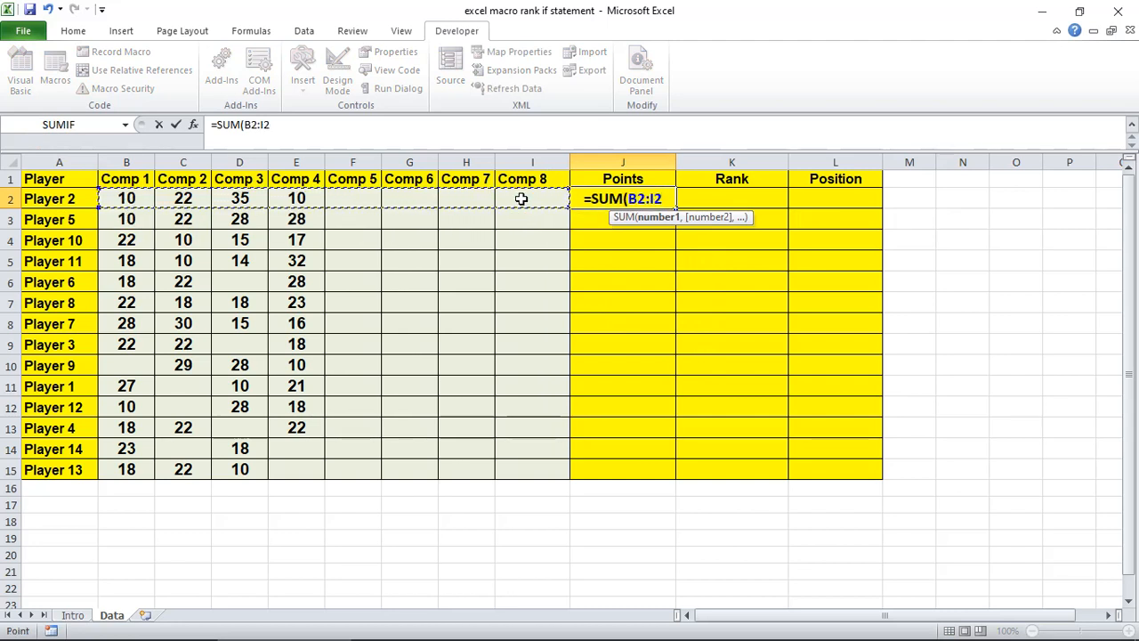
key("Return")
left_click(639, 201)
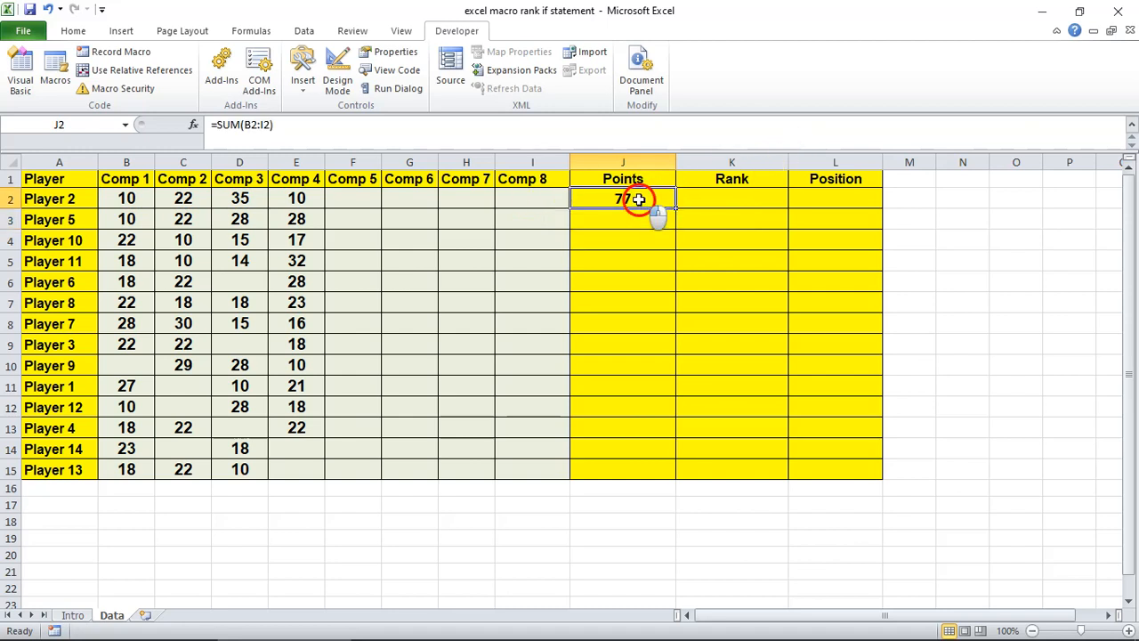
left_click_drag(676, 209, 659, 475)
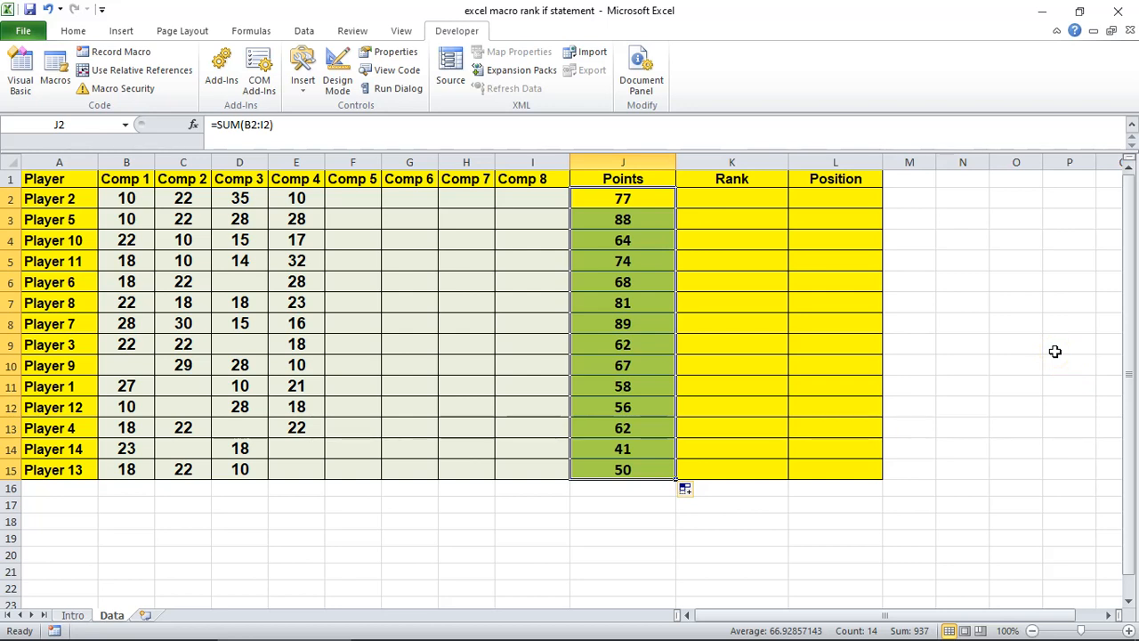
- Enter =RANK(J2,$J$2:$J$15) in cell K2 to rank the first player's points against all players
left_click(721, 198)
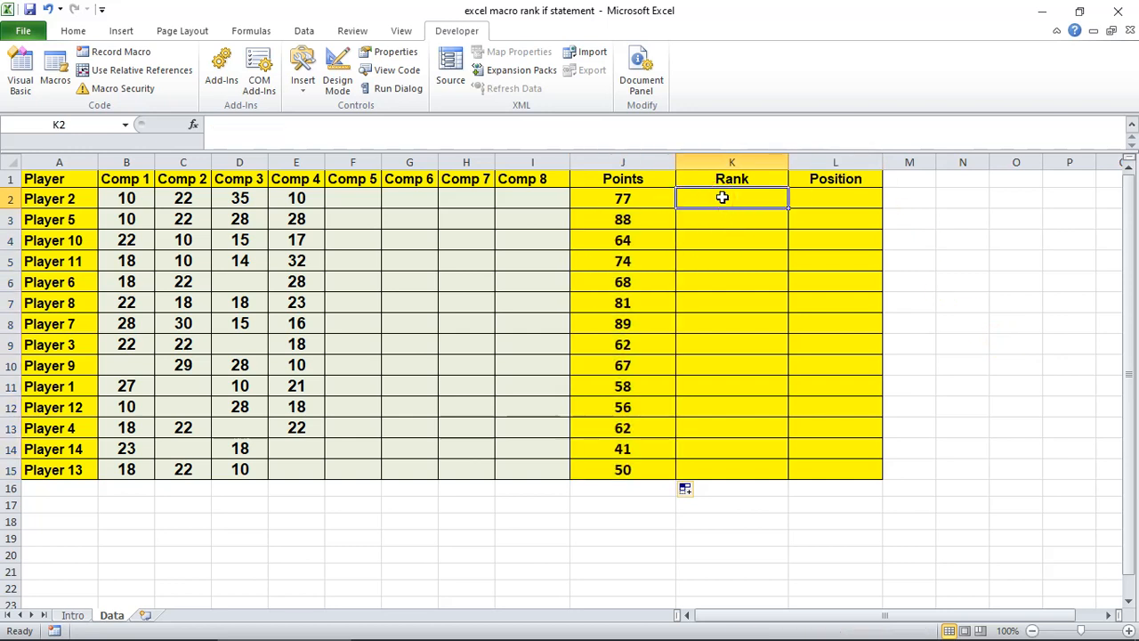
type("=R")
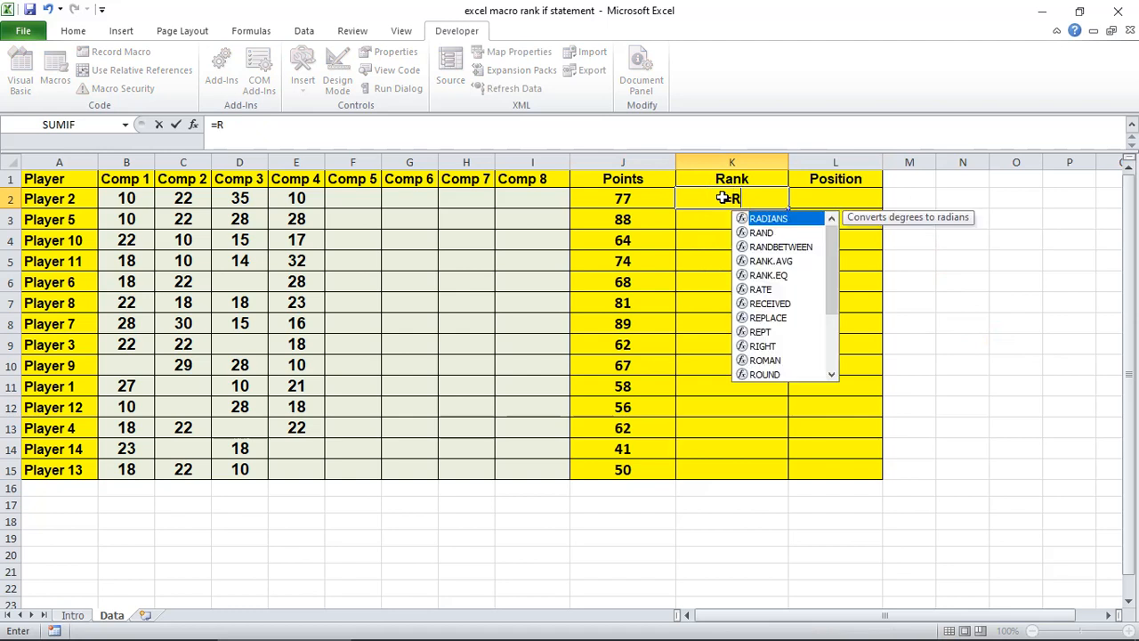
type("ANK")
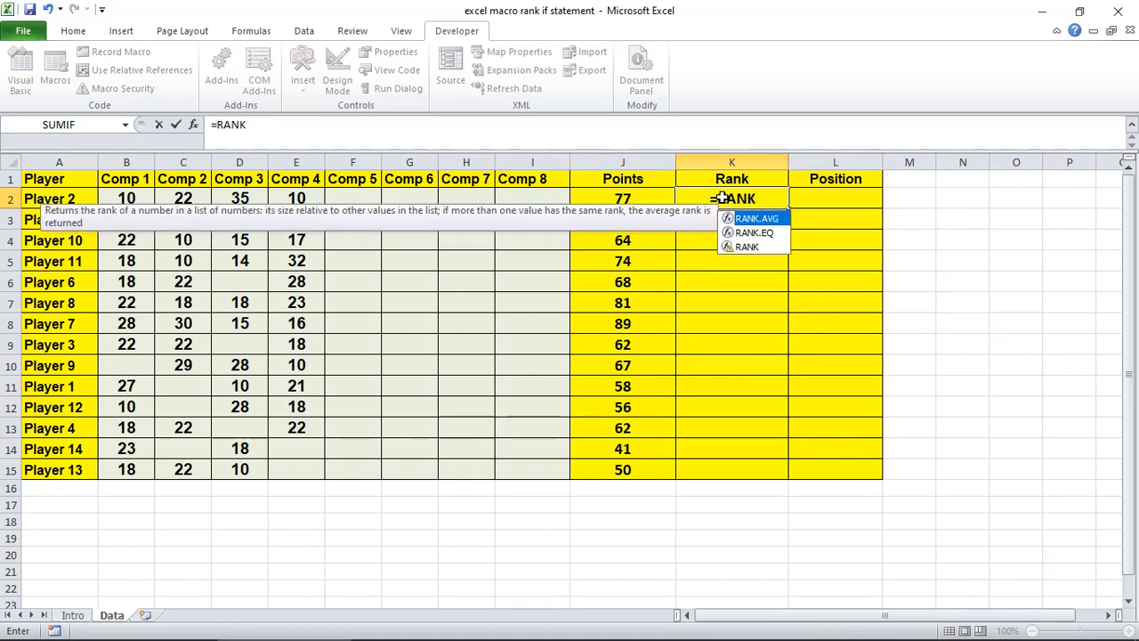
type("(")
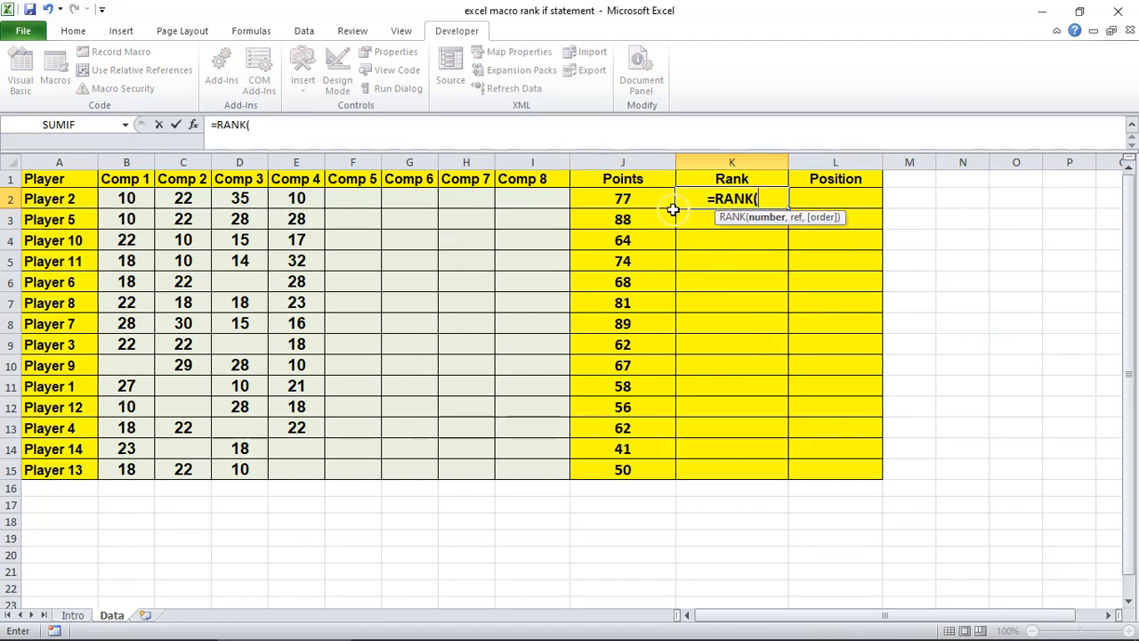
left_click(628, 197)
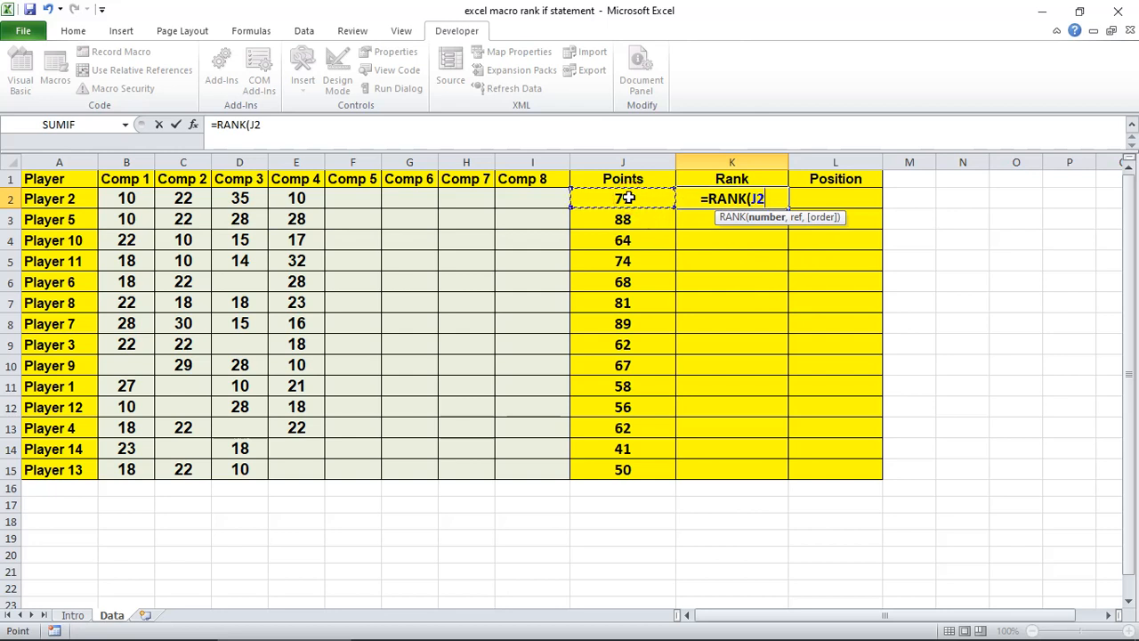
type(",")
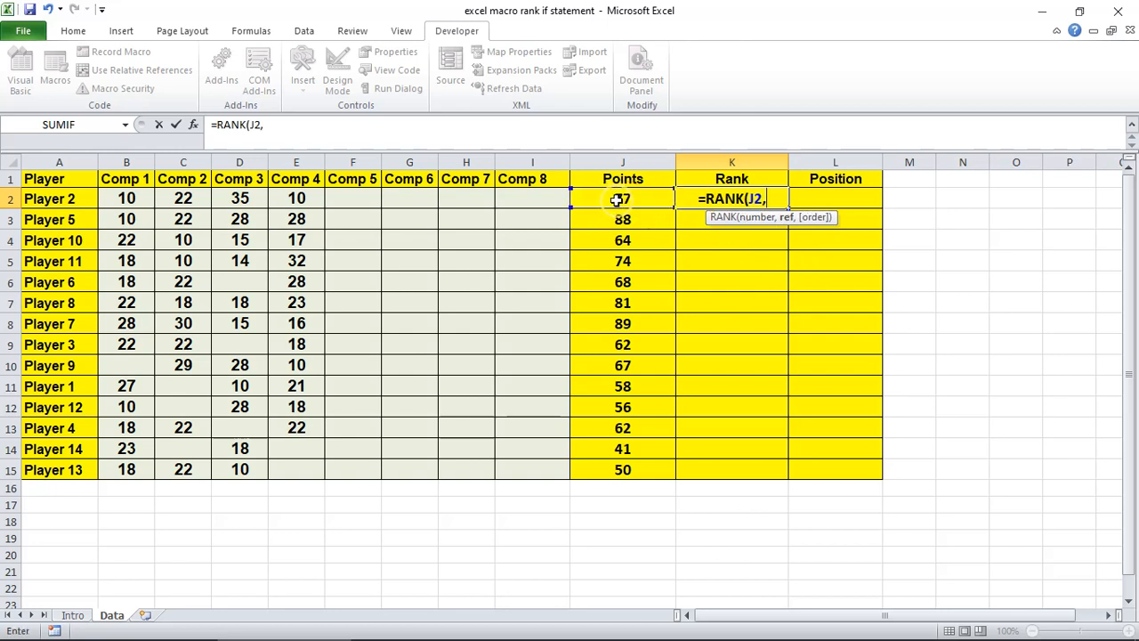
left_click(618, 198)
left_click_drag(617, 198, 603, 461)
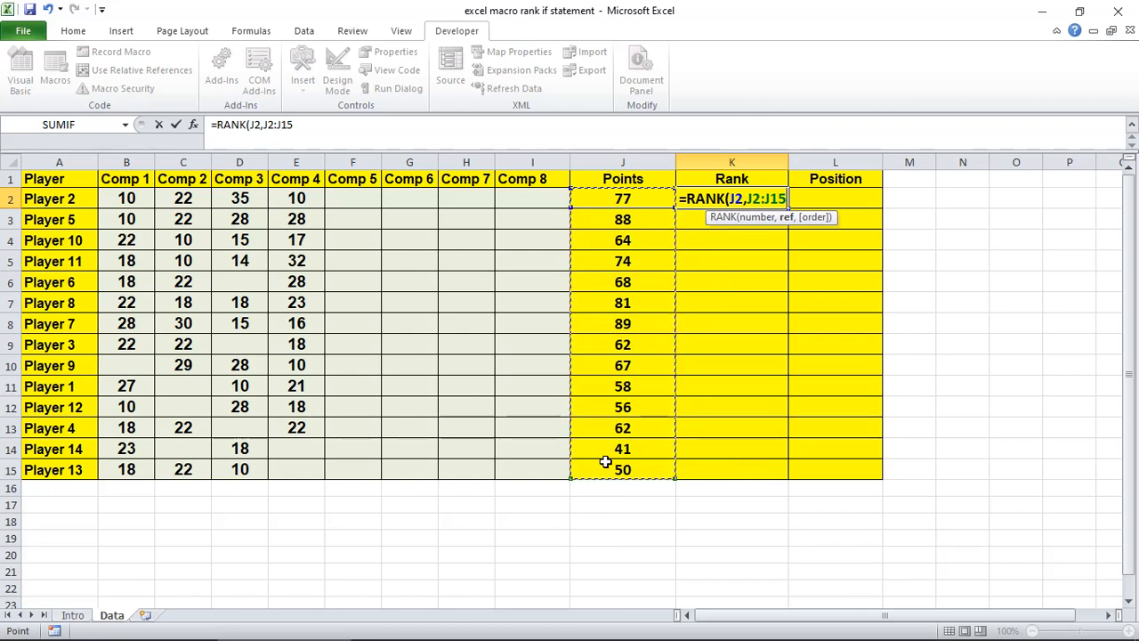
key("F4")
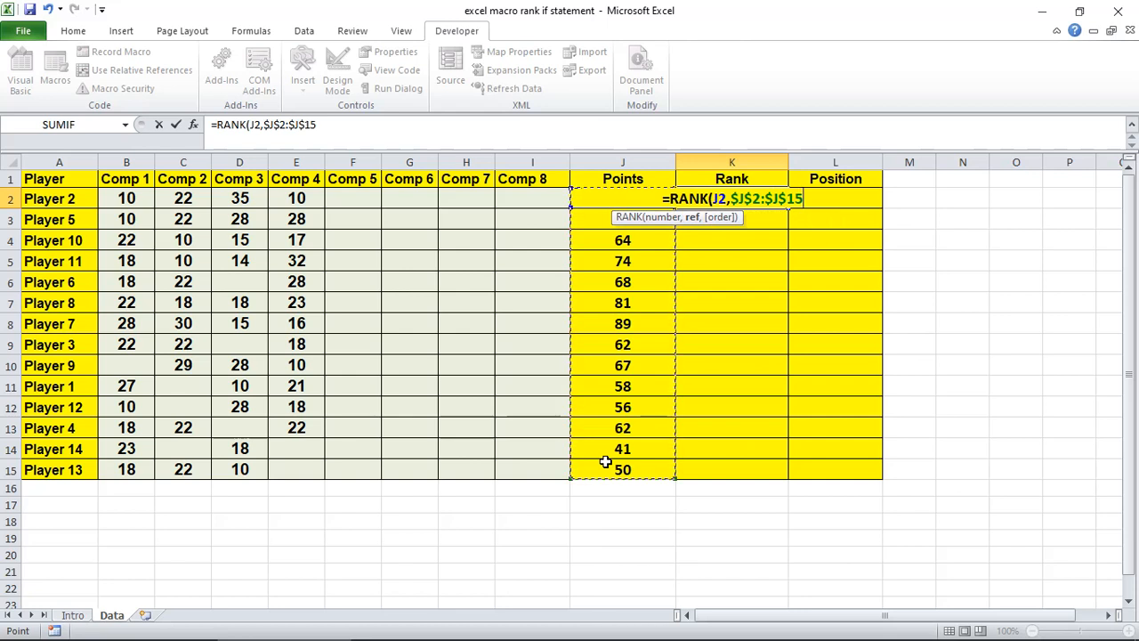
type(")")
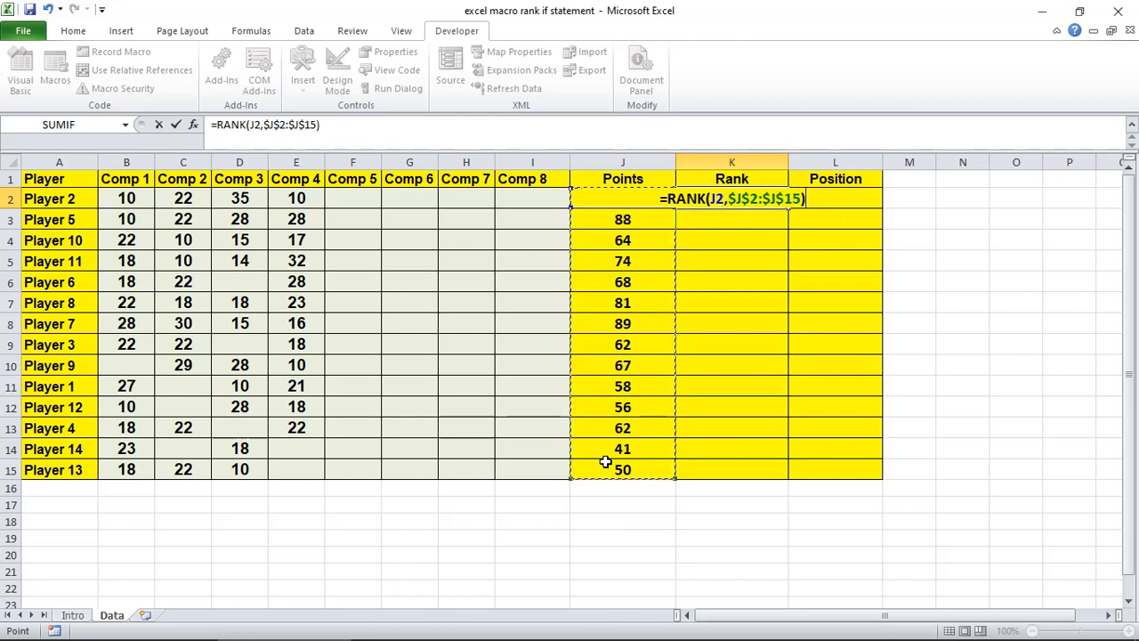
key("Return")
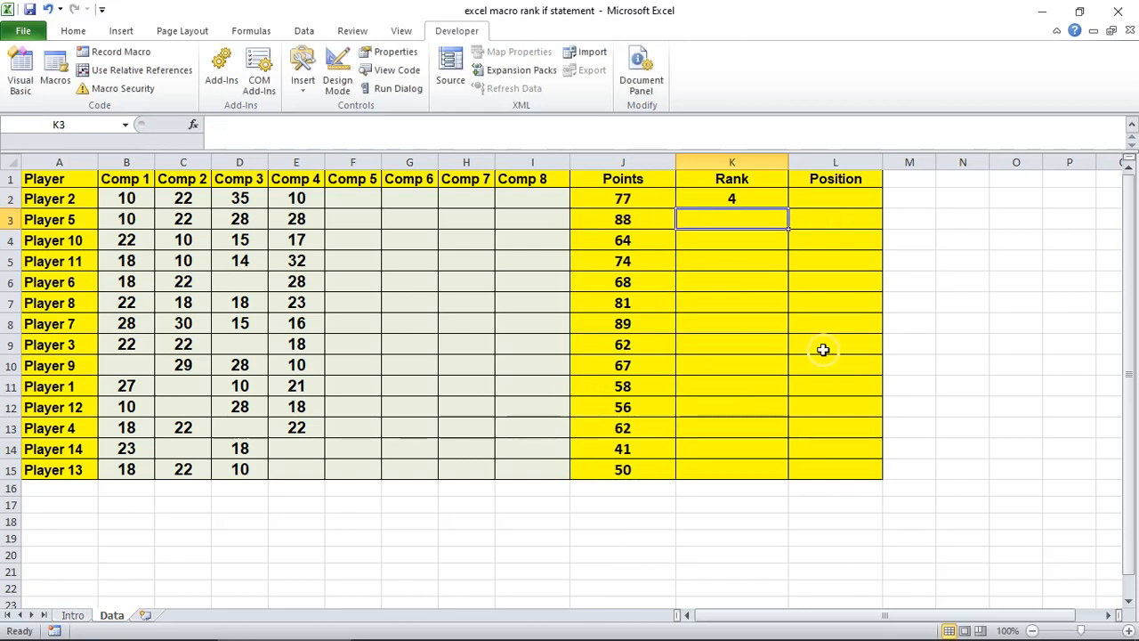
- Fill the rank formula from K2 down to K15 for the remaining players
left_click(726, 200)
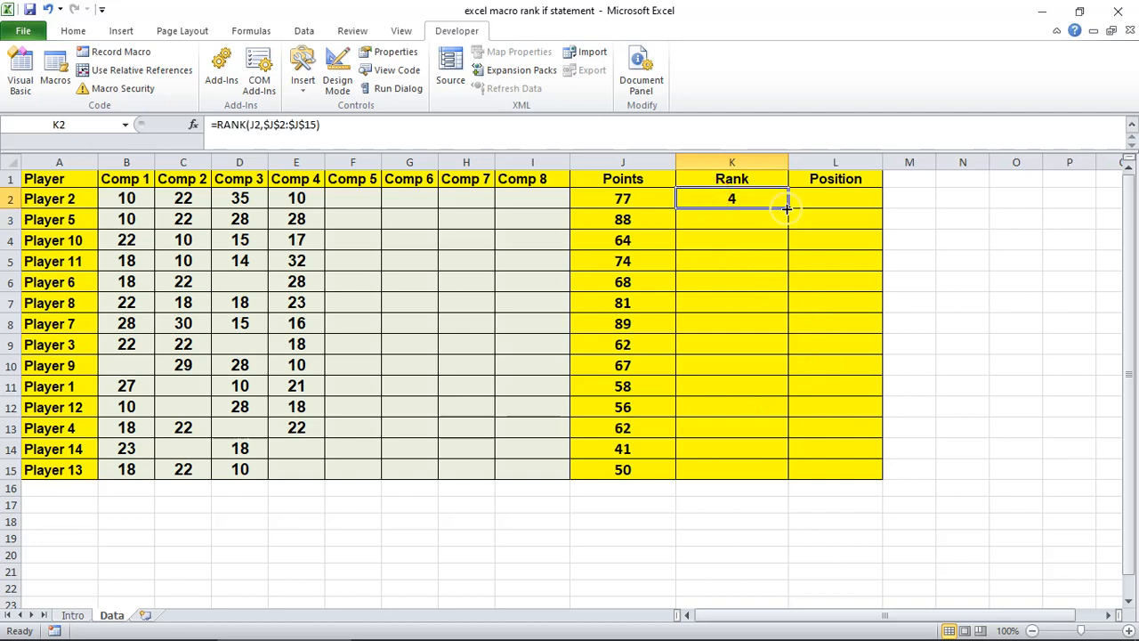
left_click_drag(789, 207, 771, 472)
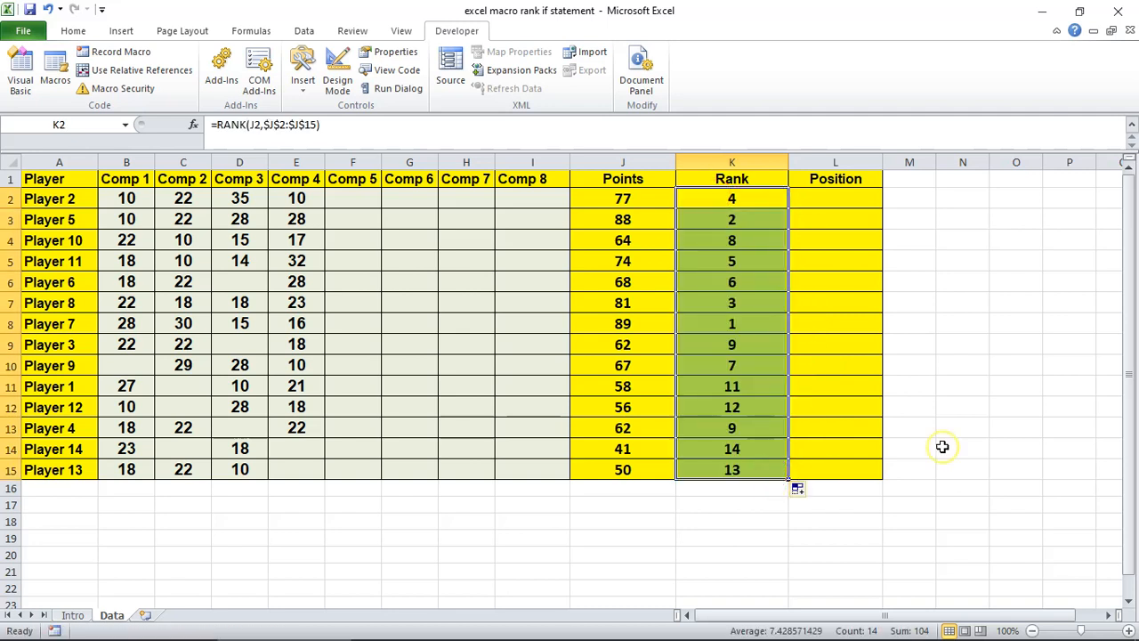
left_click(1058, 398)
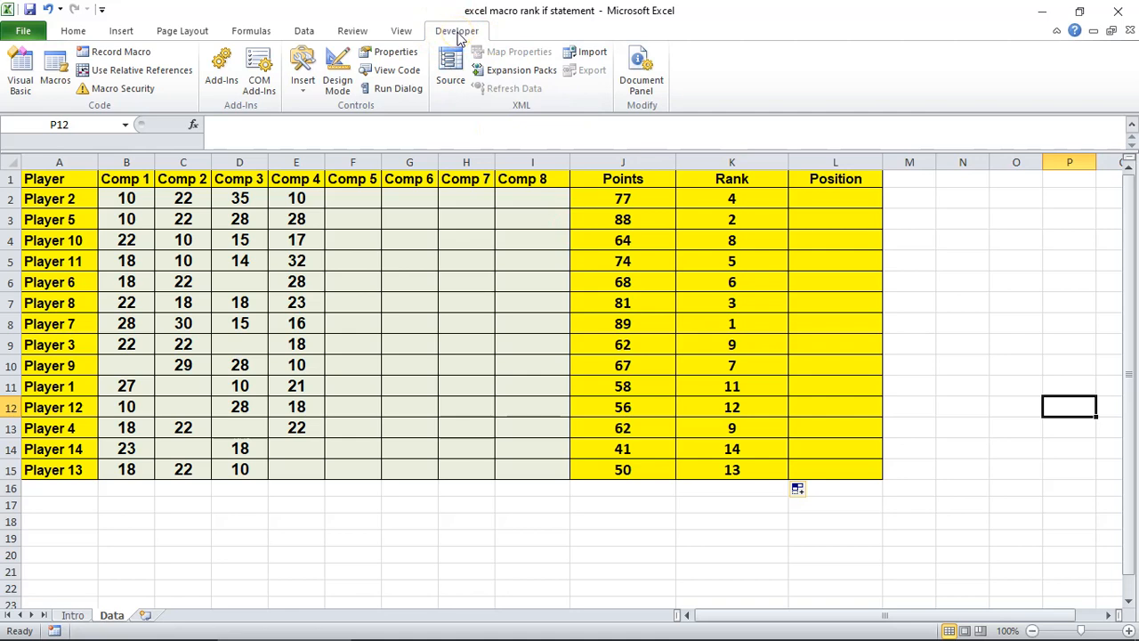
- Check in the ribbon customization options whether the Developer tab is enabled, and accept the options
left_click(23, 30)
left_click(43, 343)
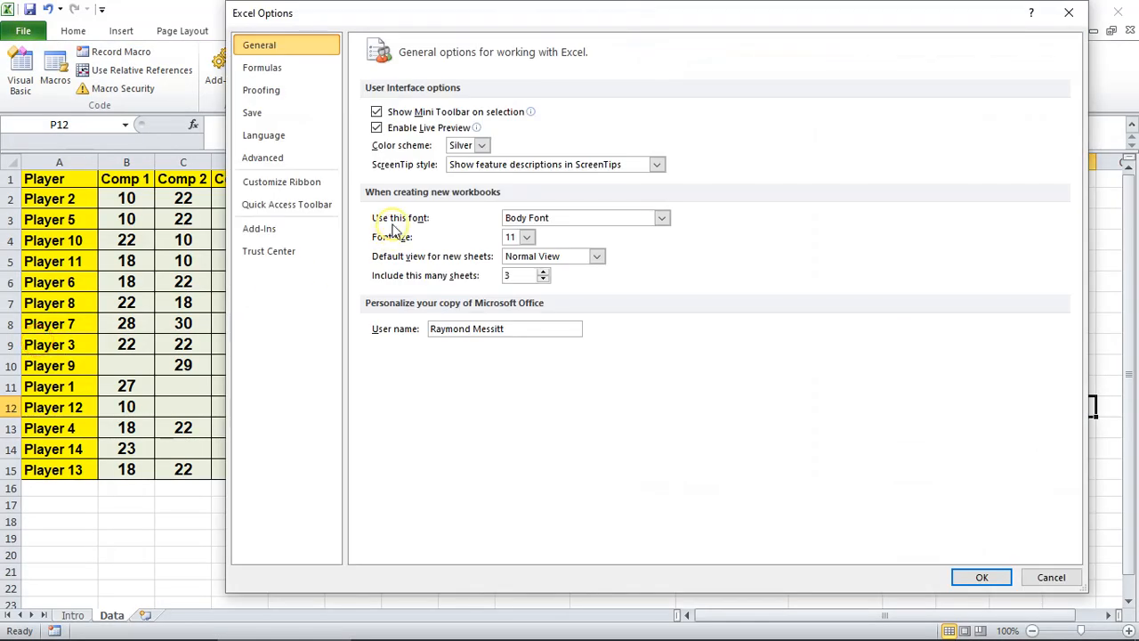
left_click(268, 185)
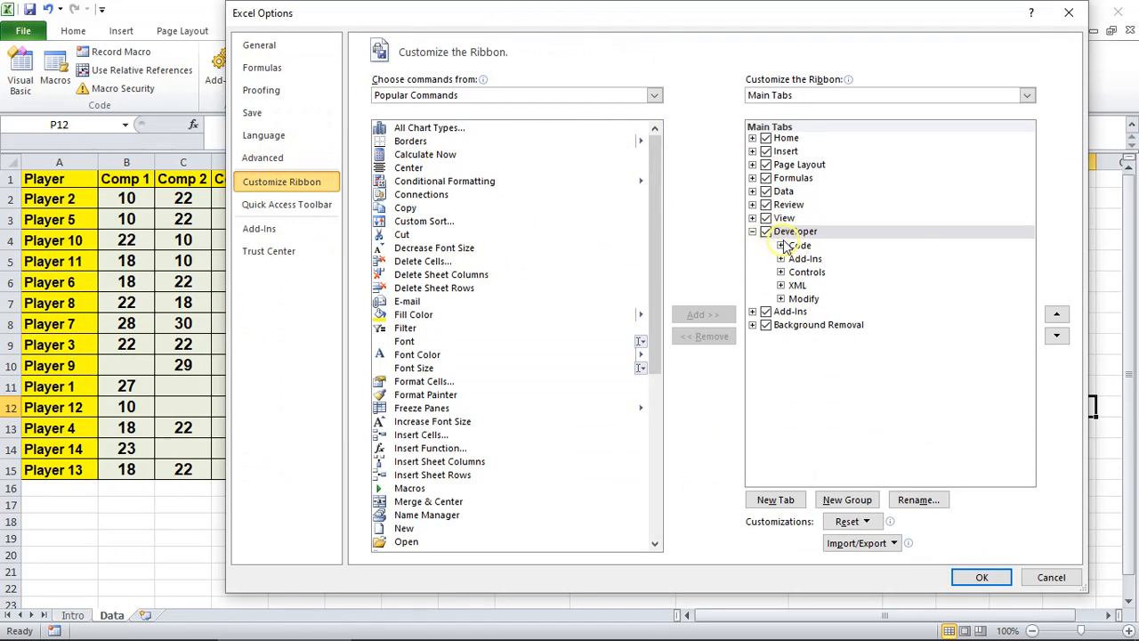
left_click(982, 577)
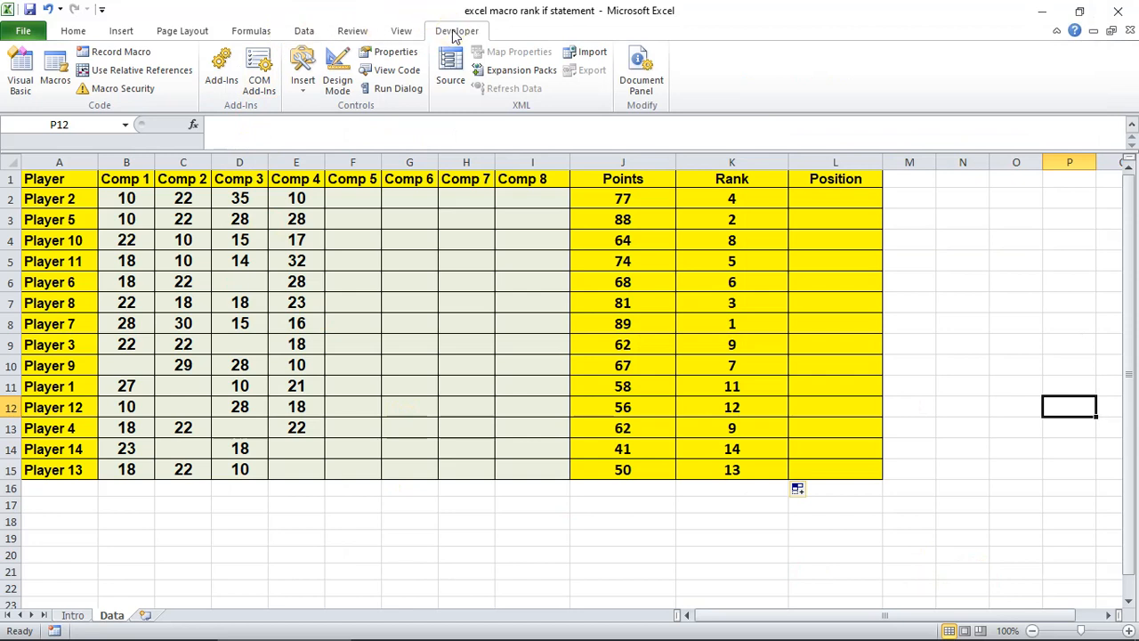
- Start recording a macro named sort, stored in this workbook
left_click(103, 53)
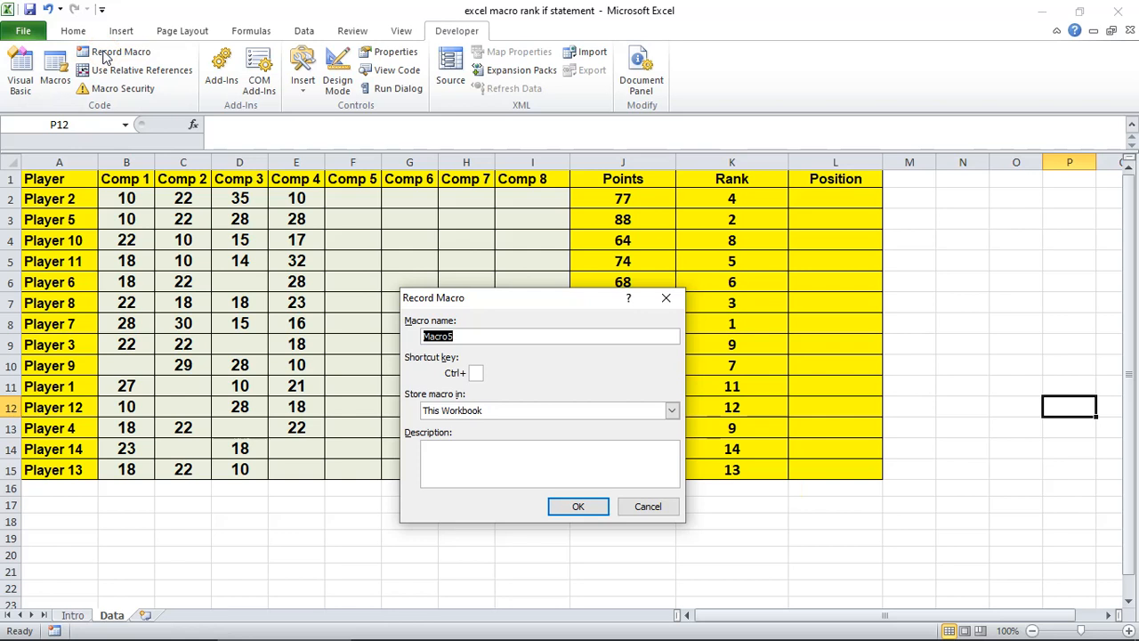
type("sort")
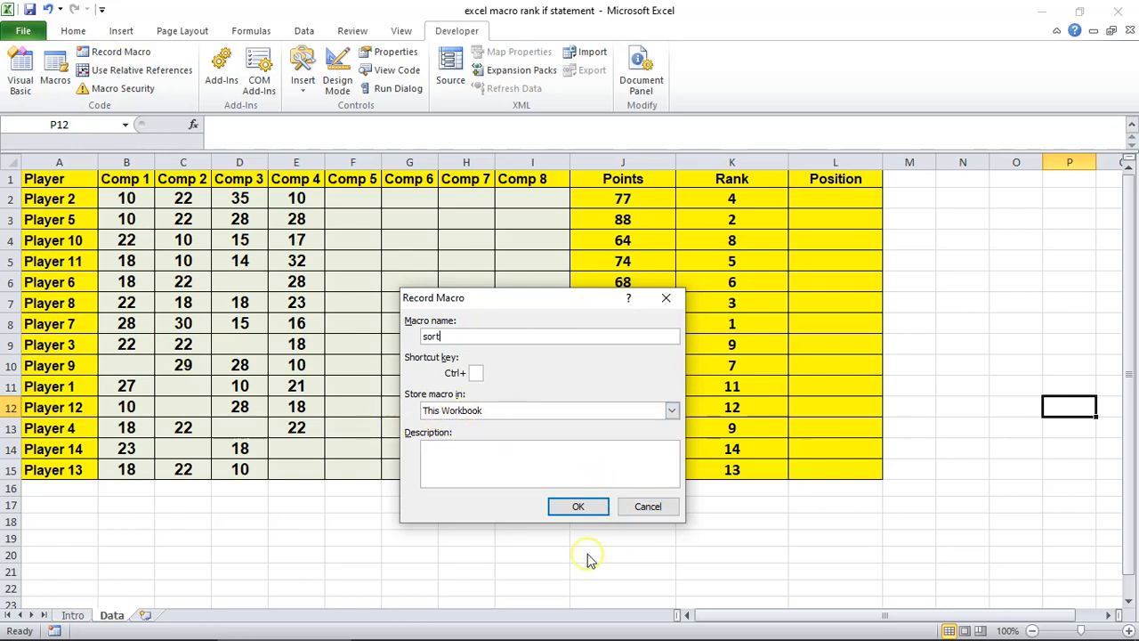
left_click(576, 506)
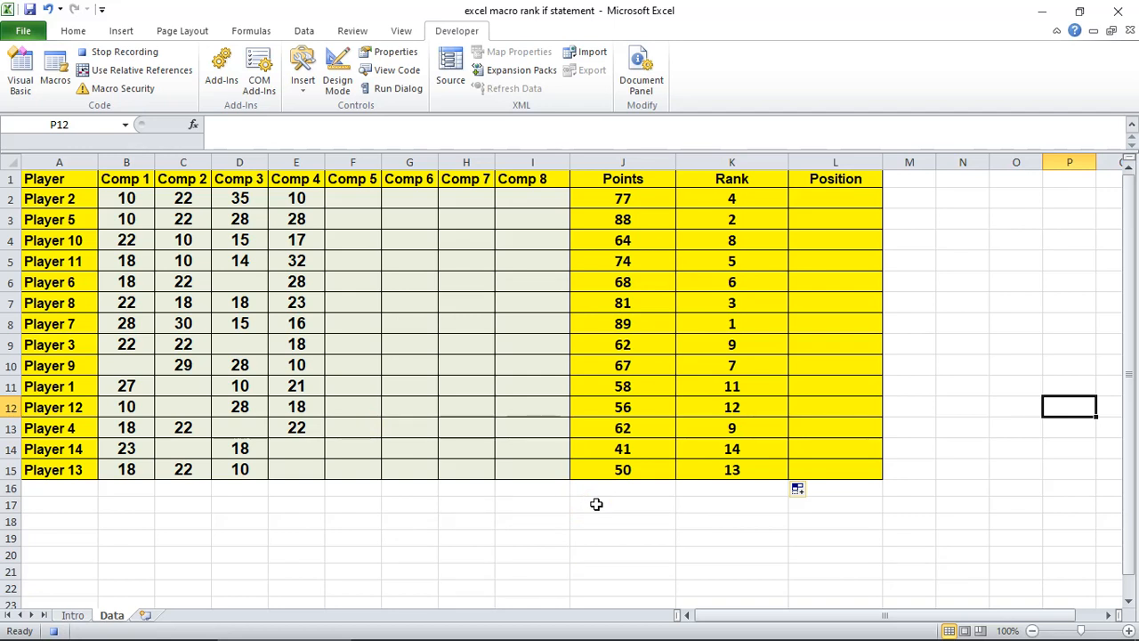
- Sort the player table by Rank values from smallest to largest, and stop recording the macro
left_click(716, 197)
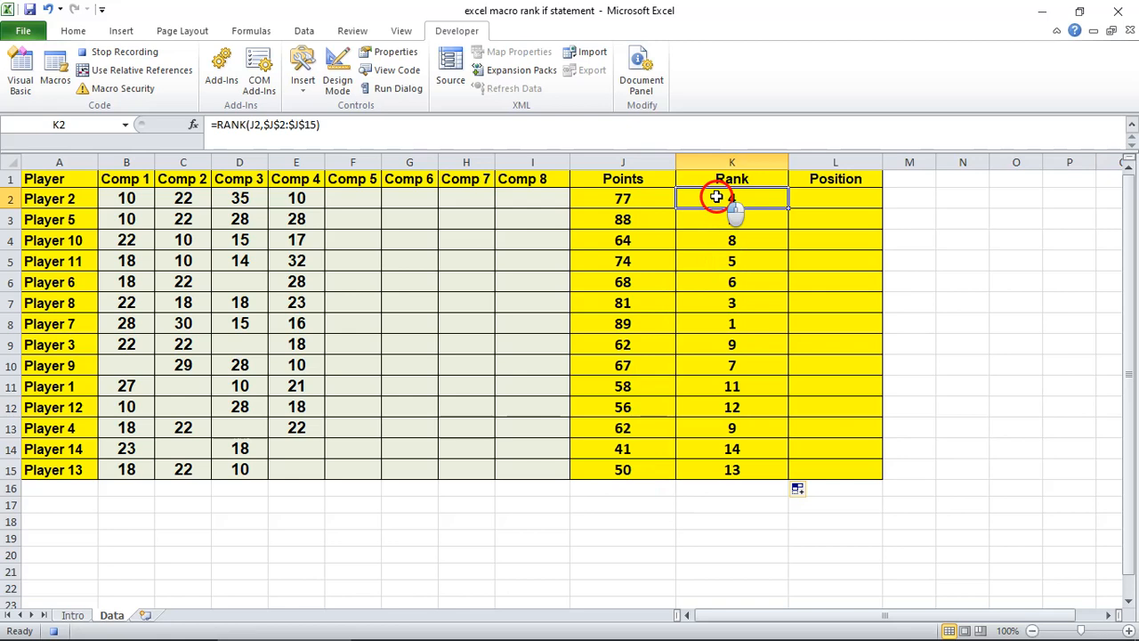
left_click(302, 31)
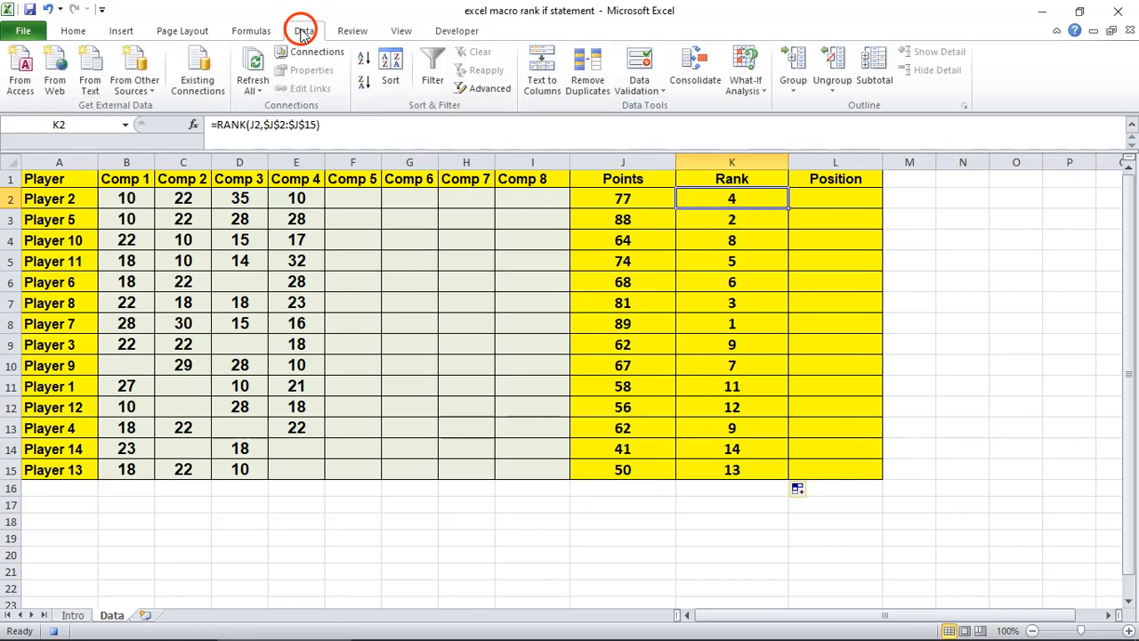
left_click(391, 69)
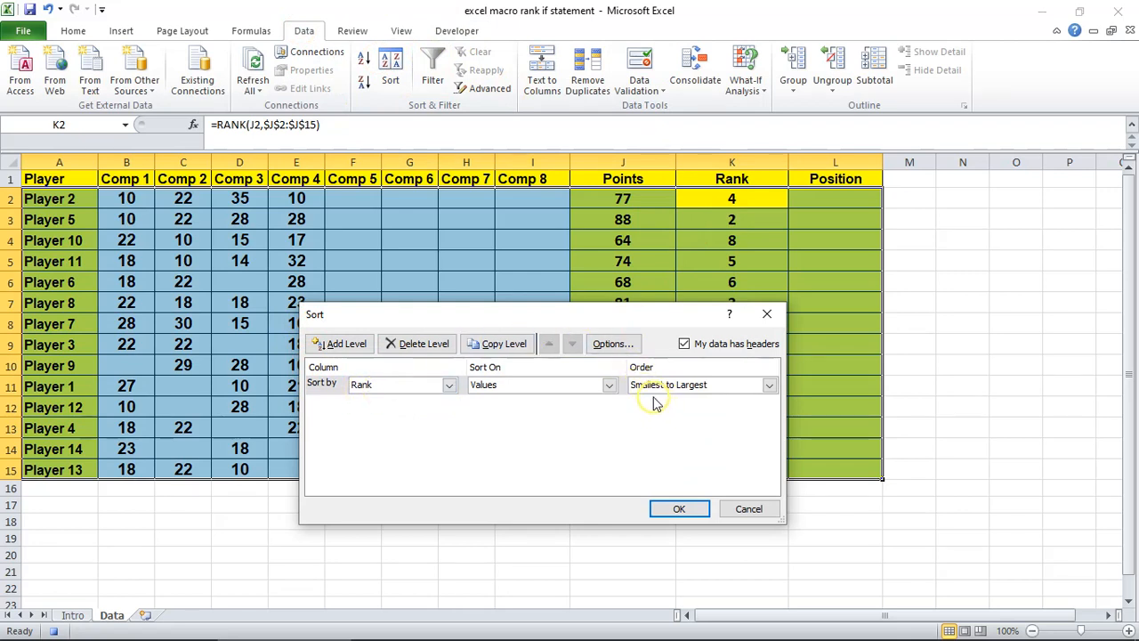
left_click(679, 509)
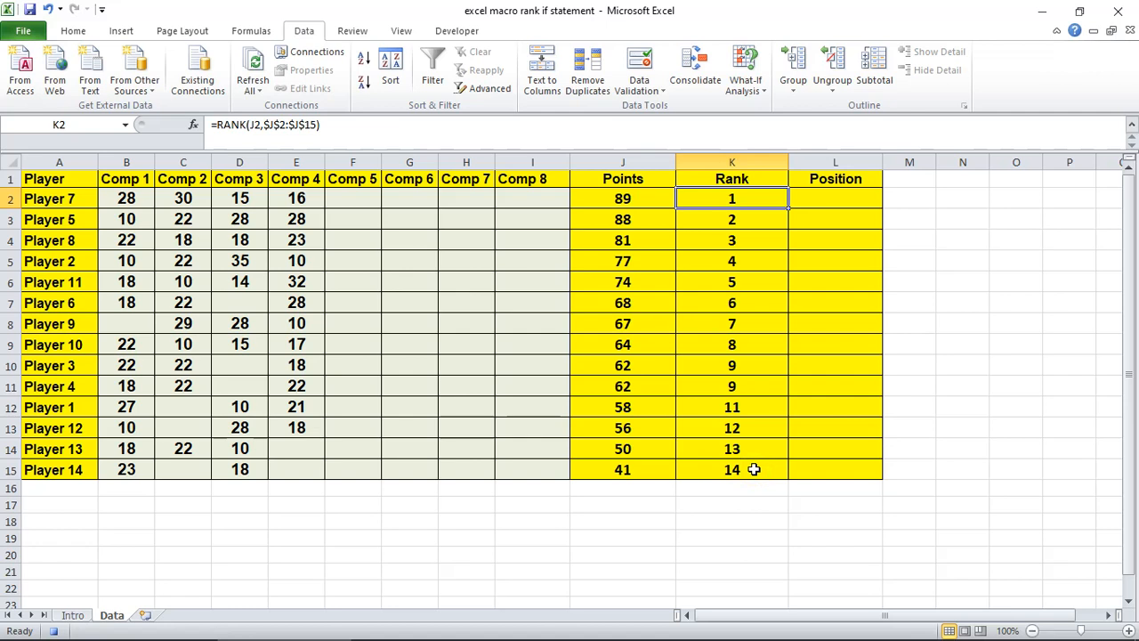
left_click(455, 32)
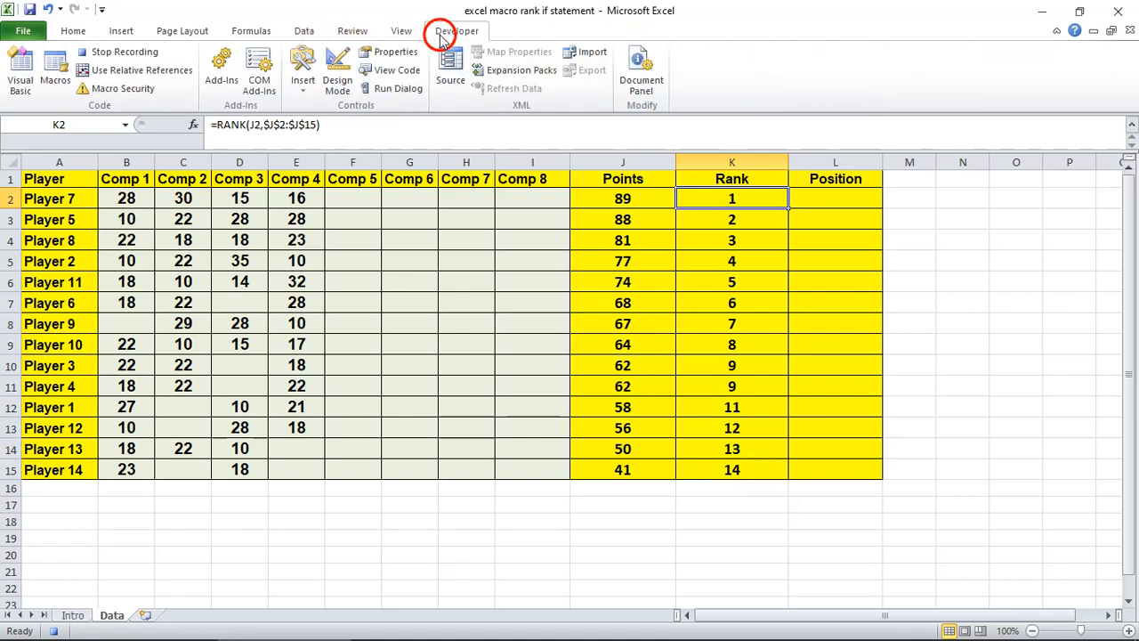
left_click(89, 51)
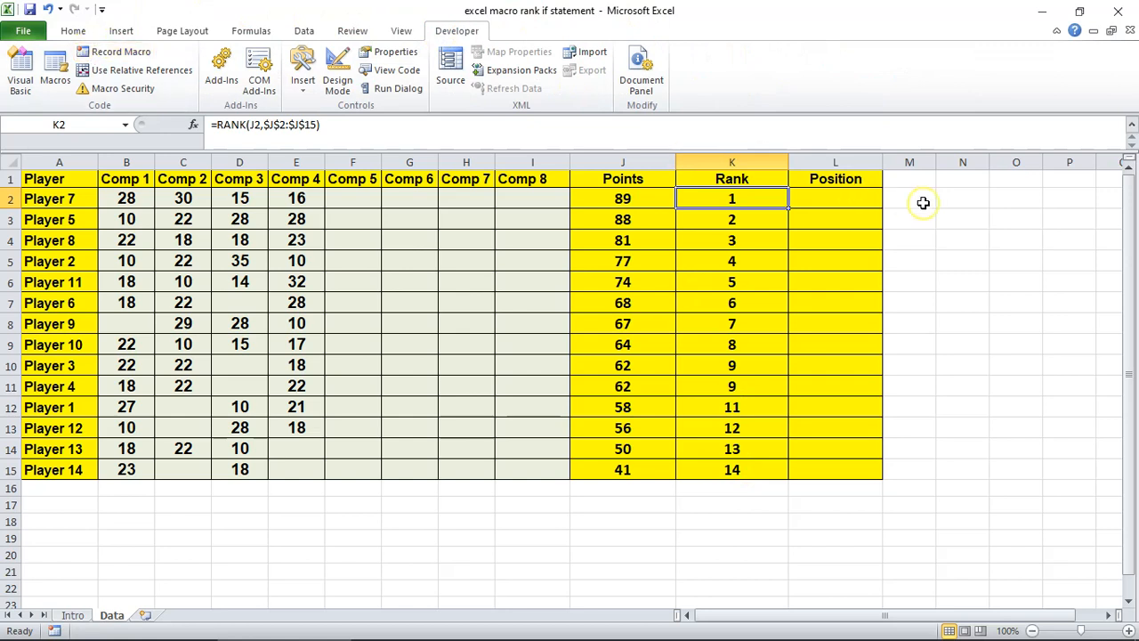
- Draw a rounded rectangle about 3.63 cm wide and 1.43 cm high beside the table at N2, and label it "sort"
left_click(1017, 261)
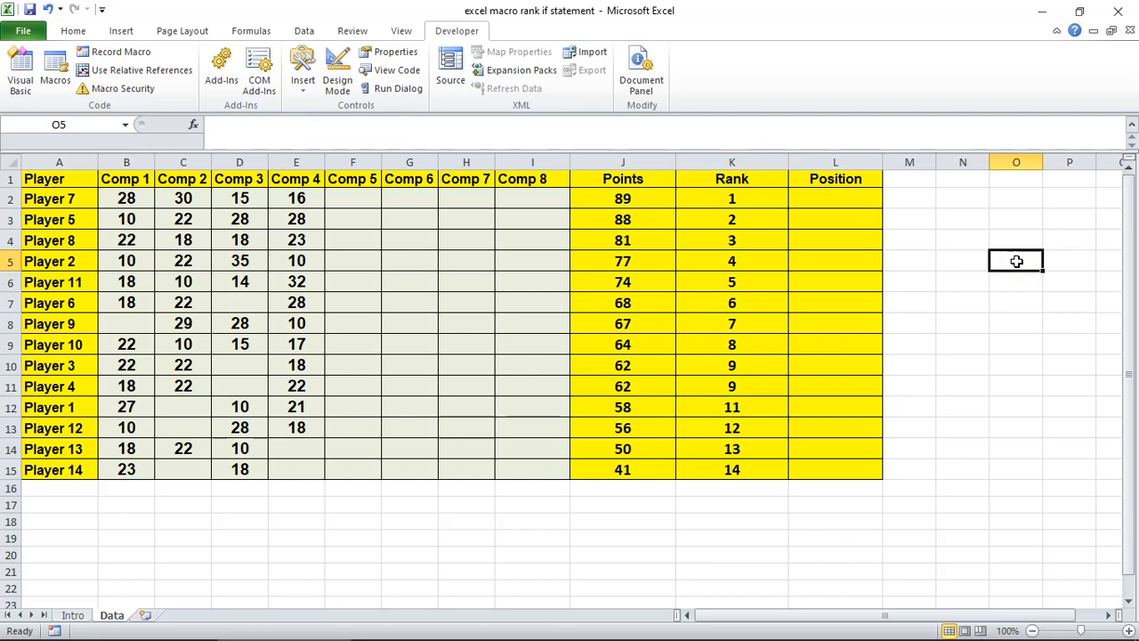
left_click(947, 195)
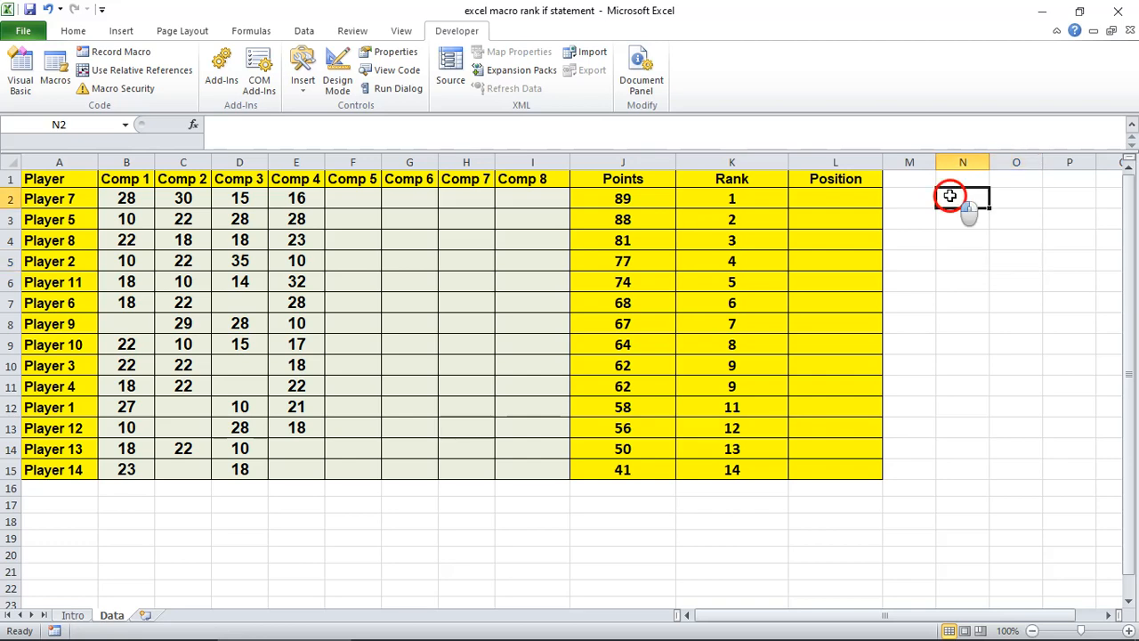
left_click(118, 31)
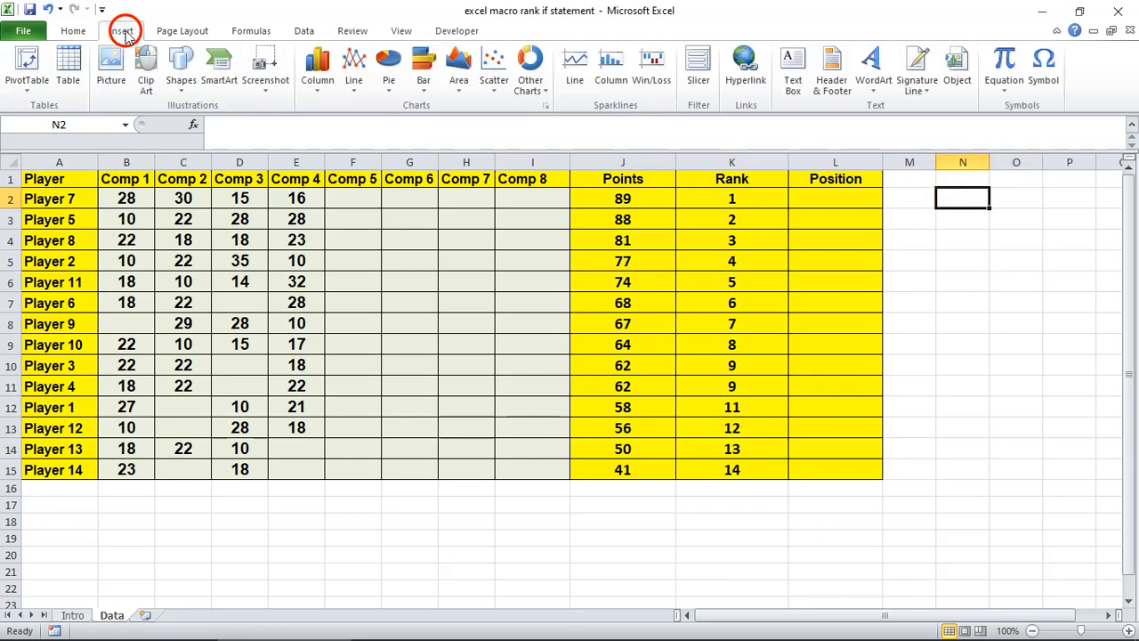
left_click(181, 72)
left_click(257, 125)
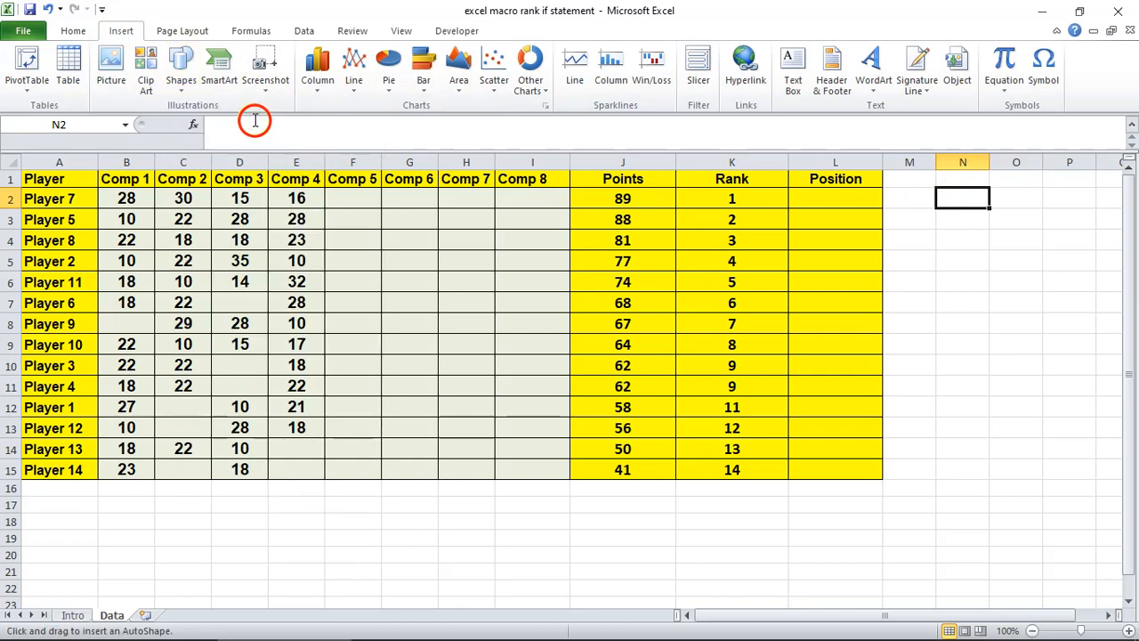
left_click_drag(937, 187, 1052, 232)
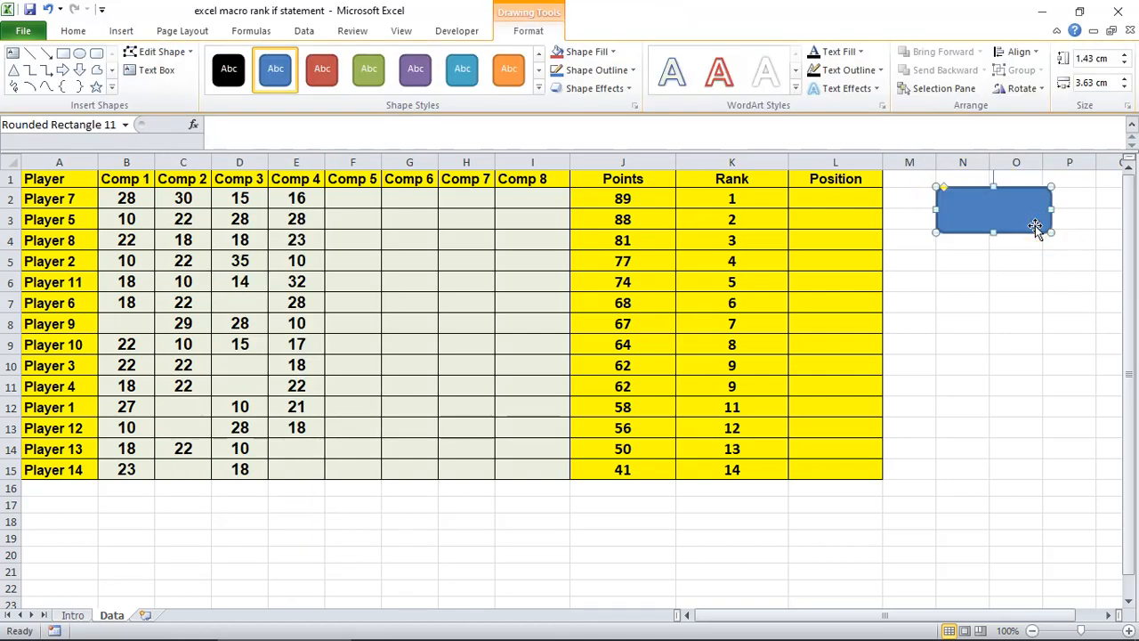
type("sort")
left_click(997, 302)
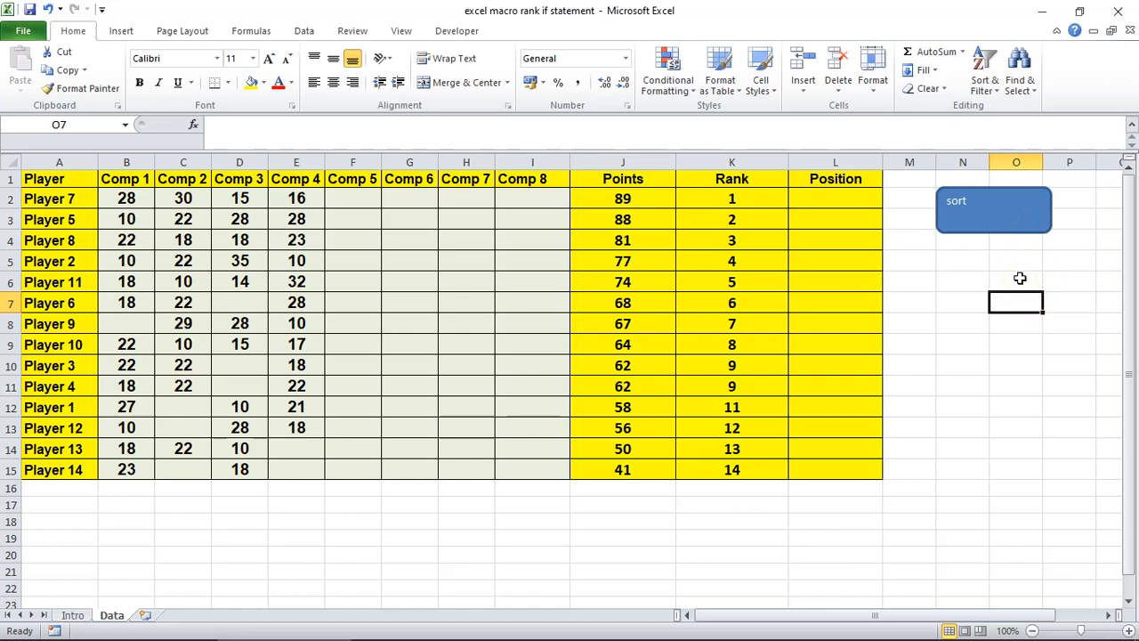
- Assign the sort macro to the rounded rectangle labelled "sort"
right_click(1015, 223)
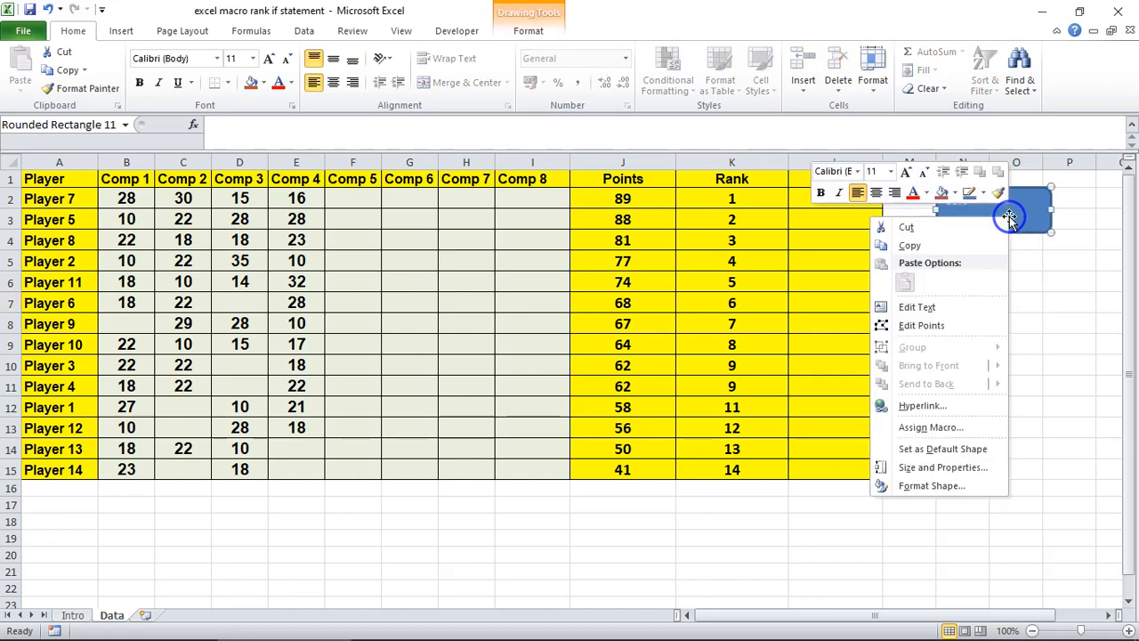
left_click(917, 428)
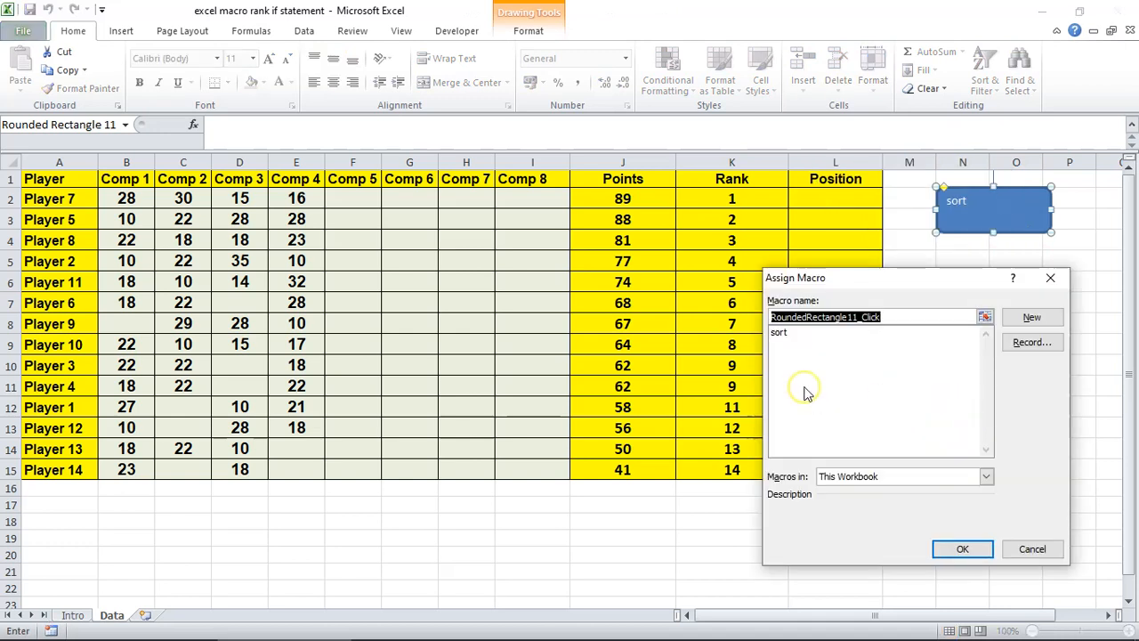
left_click(781, 333)
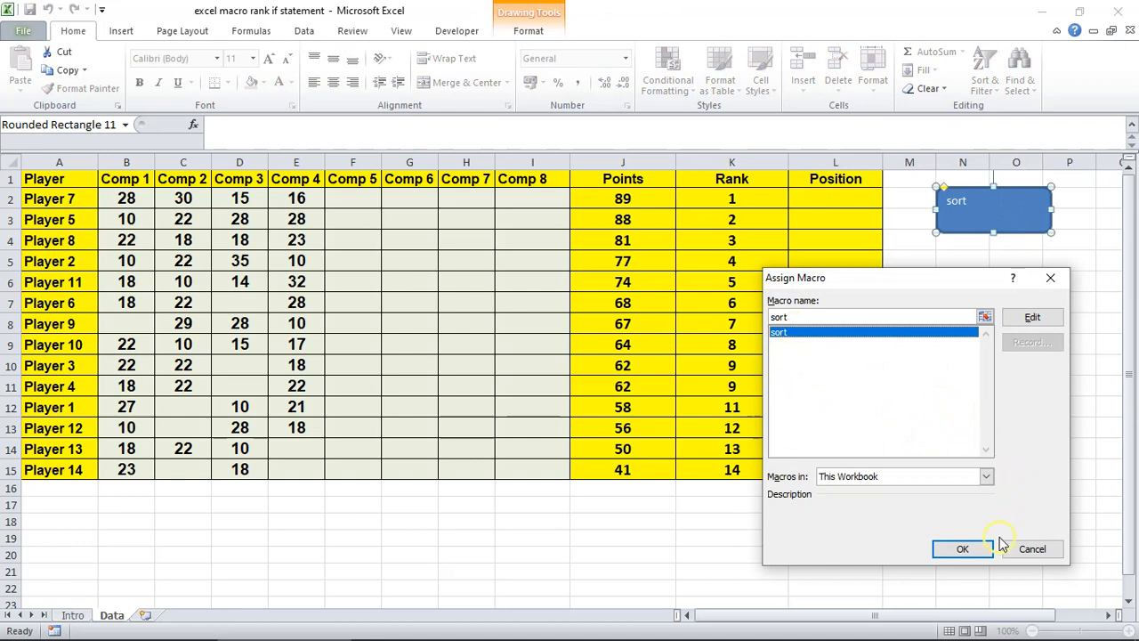
left_click(955, 554)
left_click(960, 552)
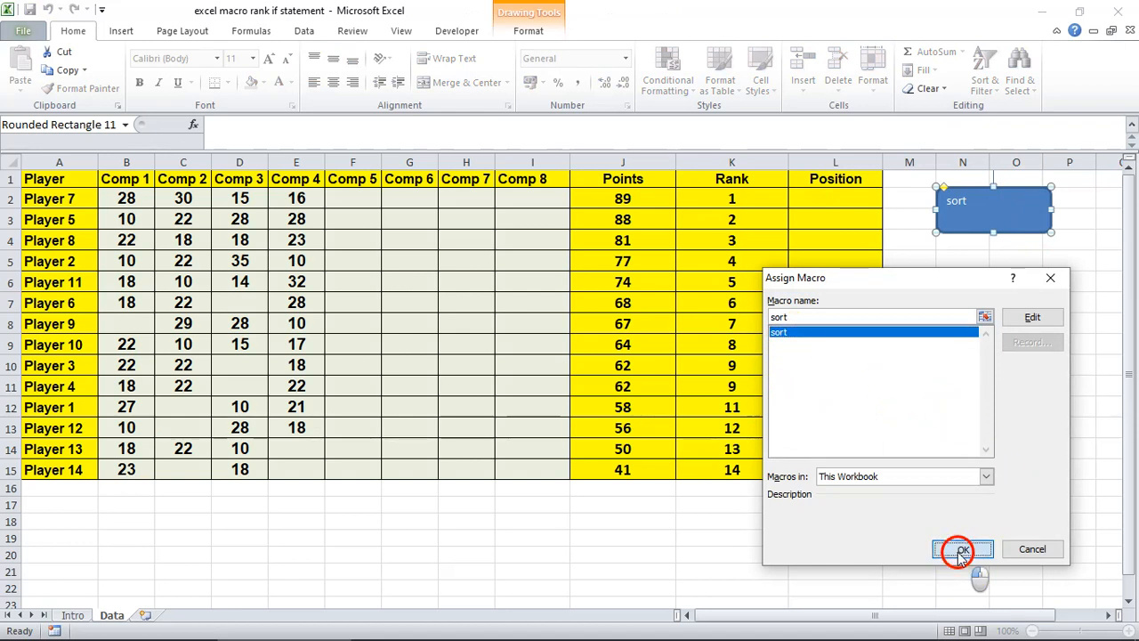
left_click(992, 417)
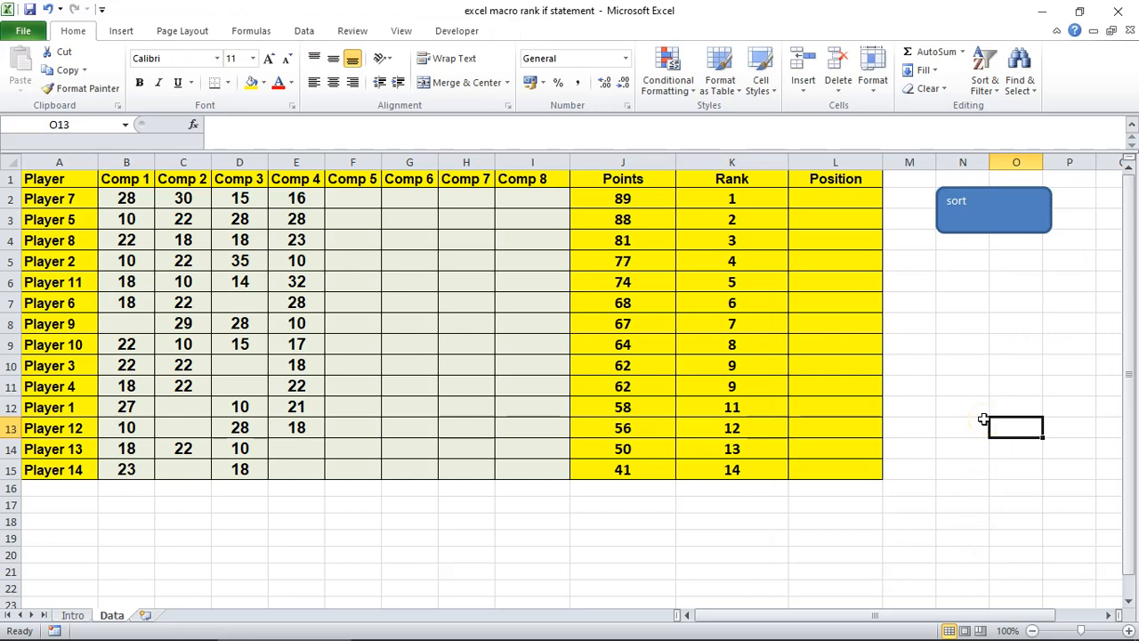
- Enter Comp 5 scores of 18 for Player 7, 45 for Player 6 and 28 for Player 4
left_click(347, 197)
type("18")
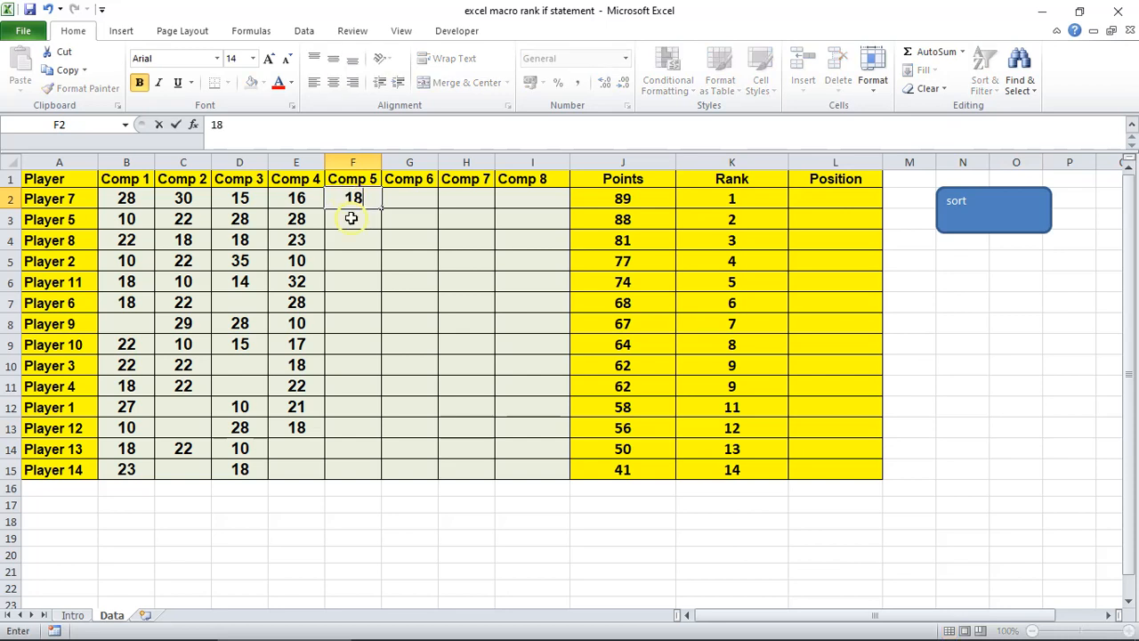
left_click(350, 302)
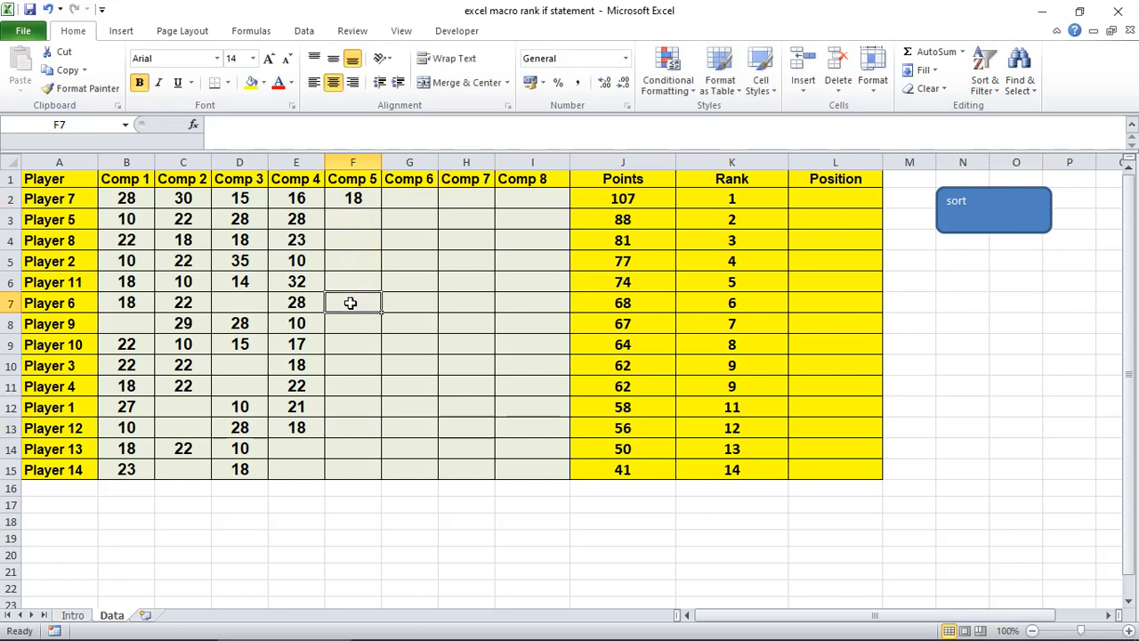
type("45")
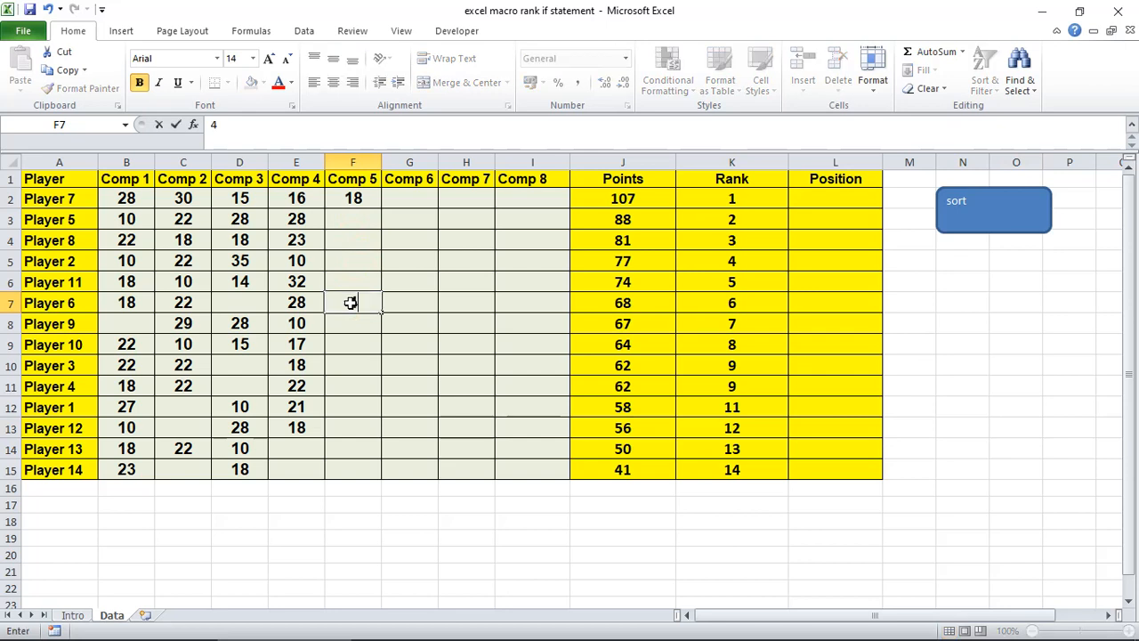
left_click(349, 386)
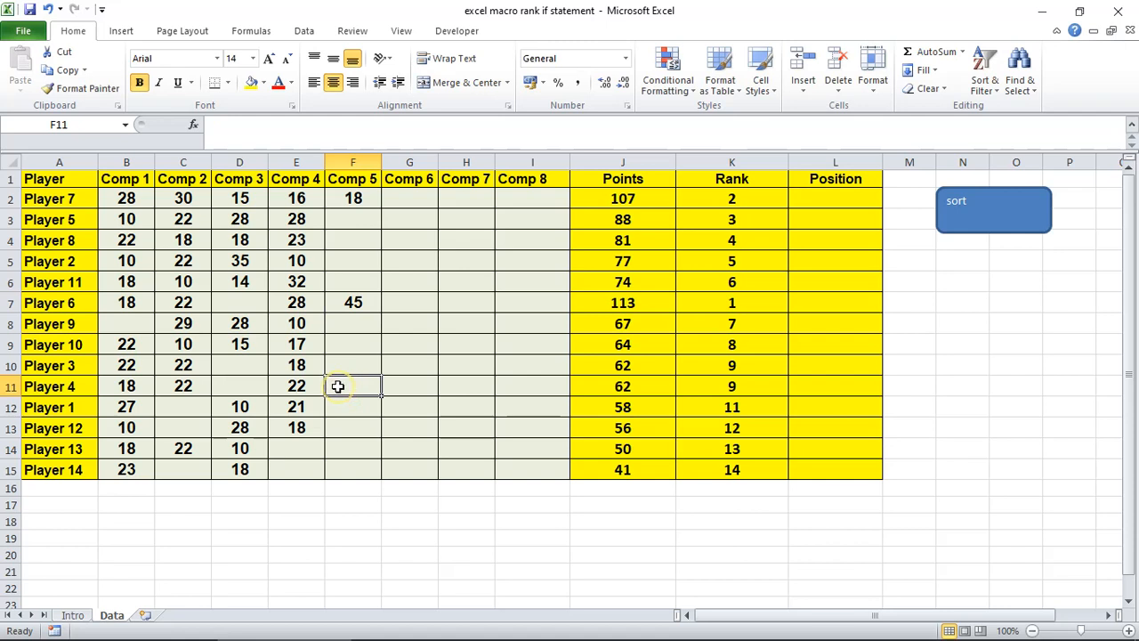
type("28")
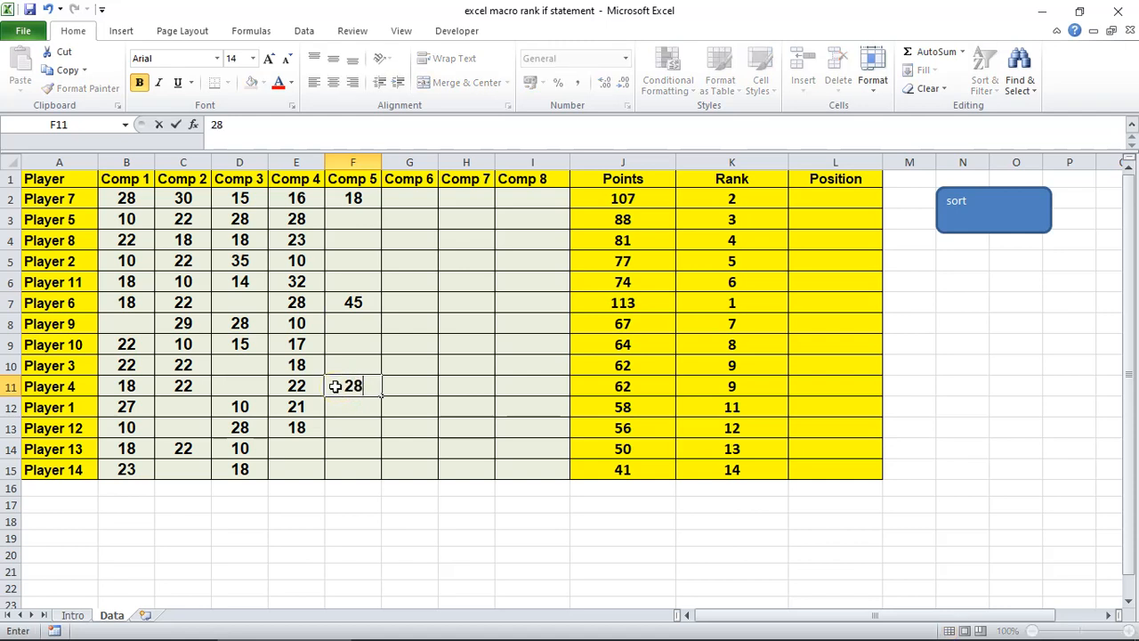
key("Return")
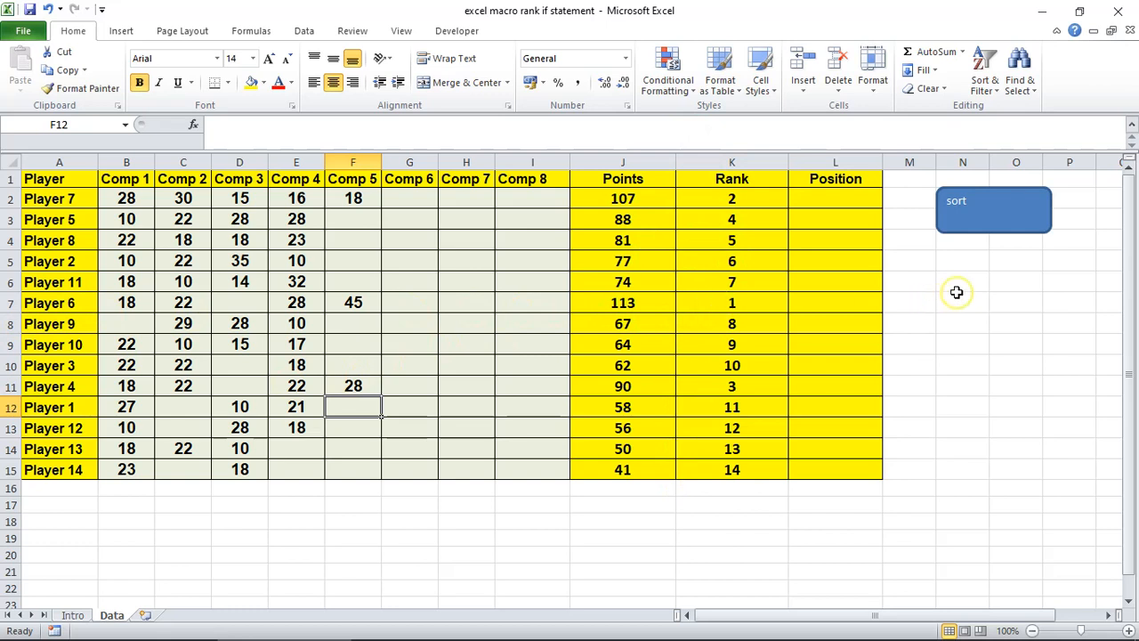
- Run the sort macro from its shape to reorder the players by their updated ranks
left_click(965, 228)
left_click(963, 226)
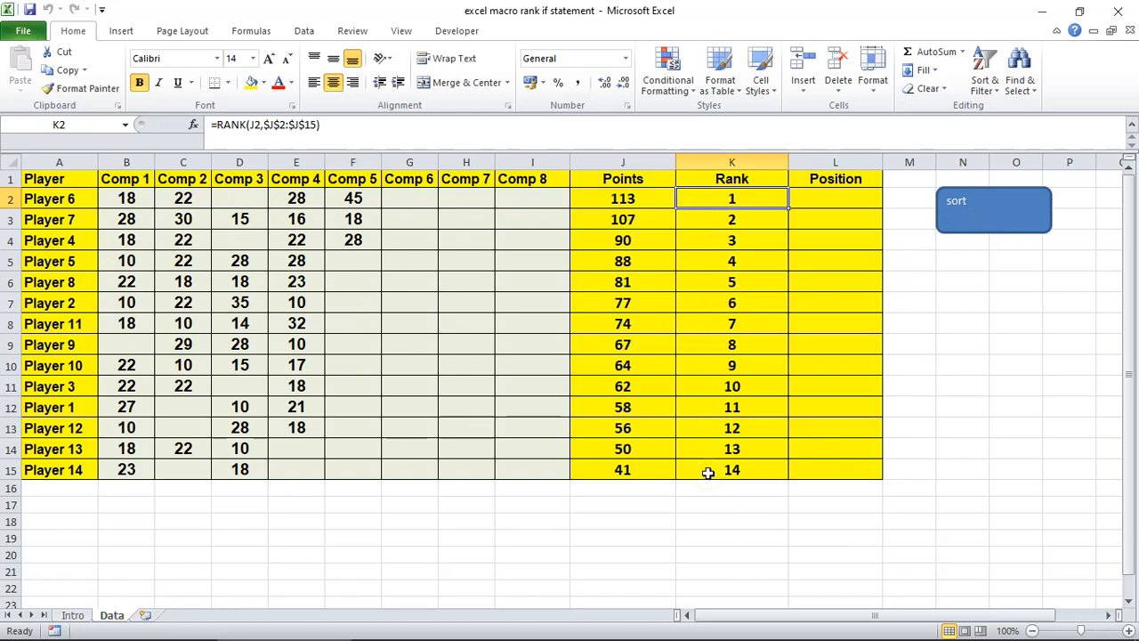
left_click(968, 469)
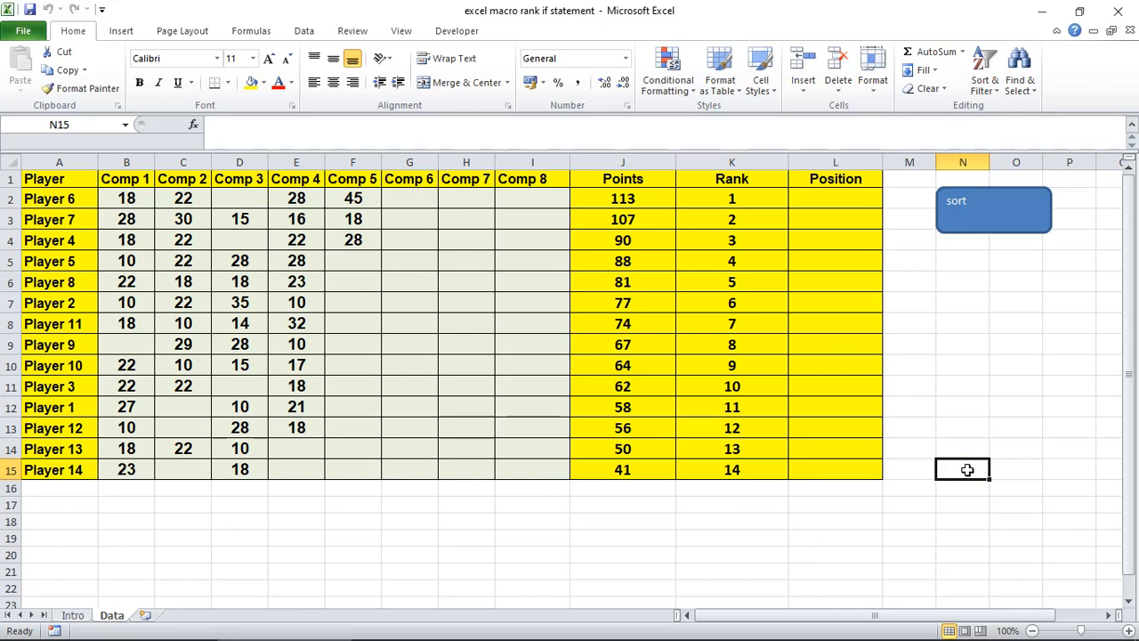
- Begin an IF formula in Position cell L2 that tests K2=1 and returns "Leader" when true
left_click(816, 196)
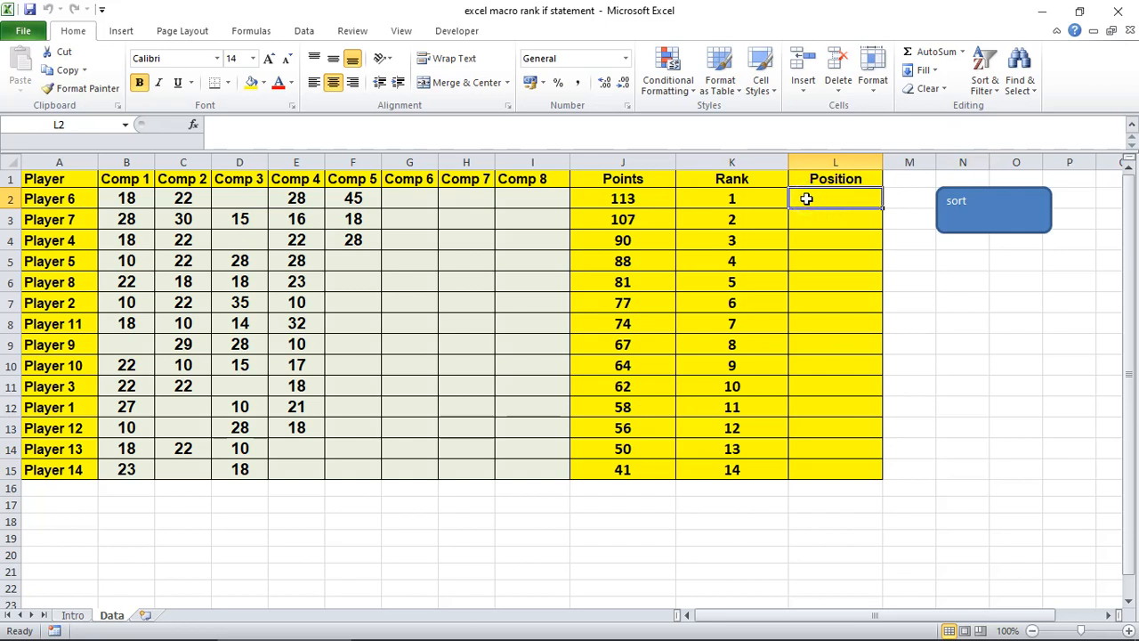
type("=IF")
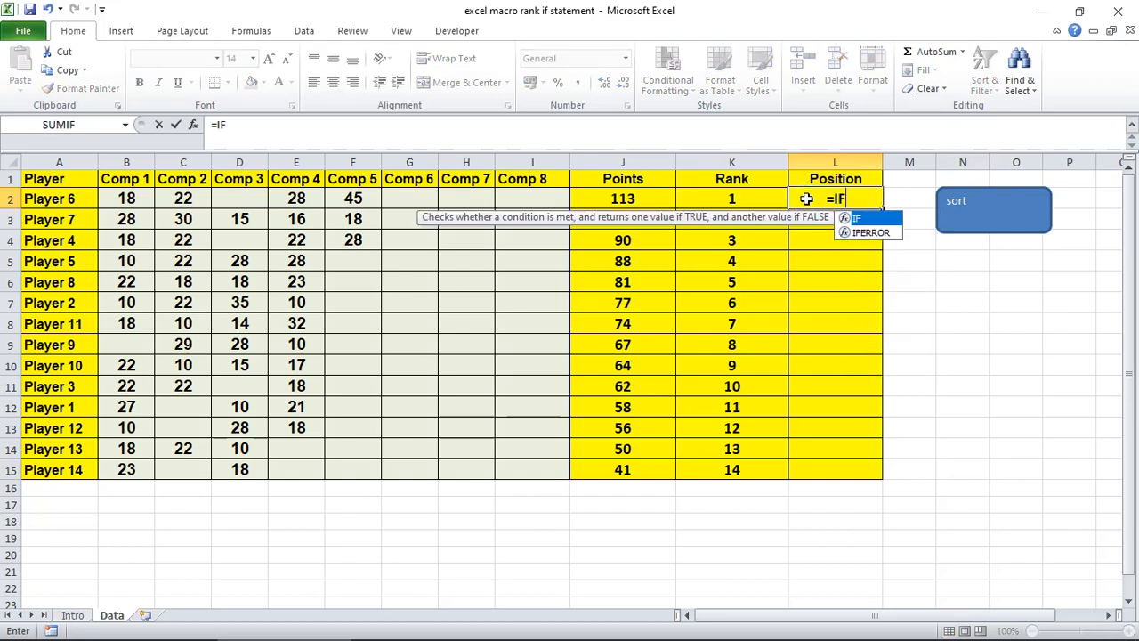
type("(")
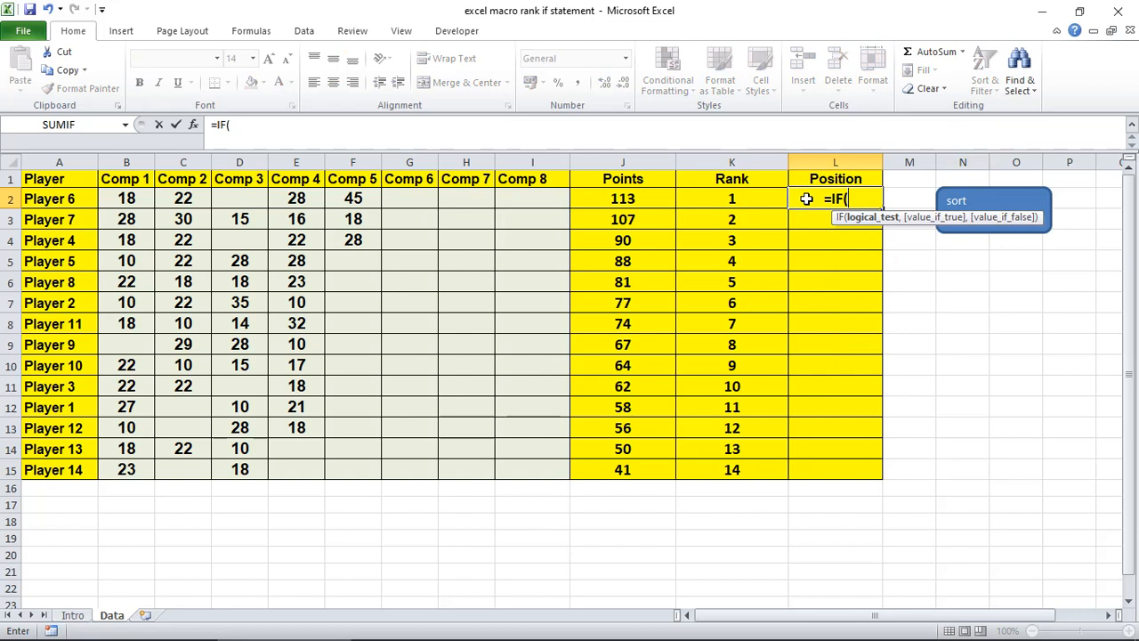
left_click(733, 198)
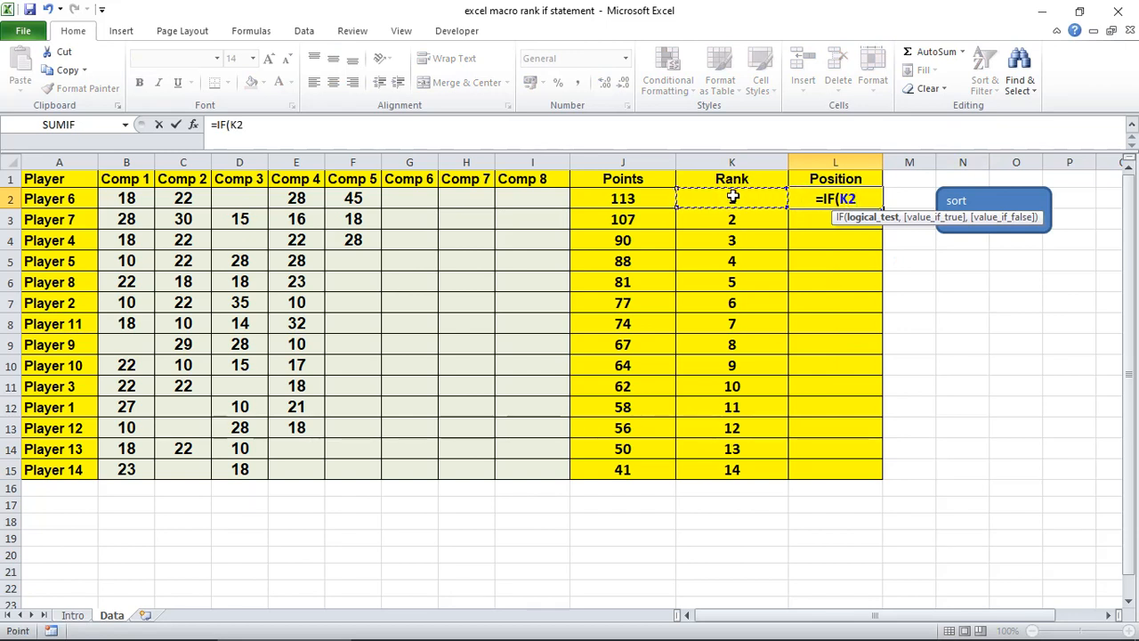
type("=")
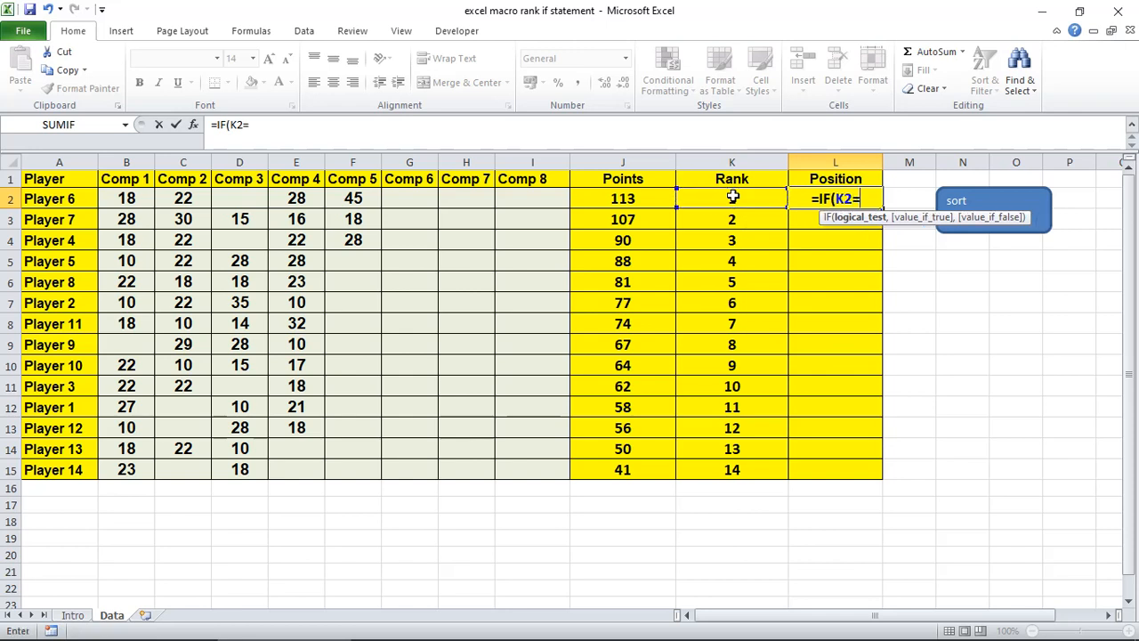
type("1")
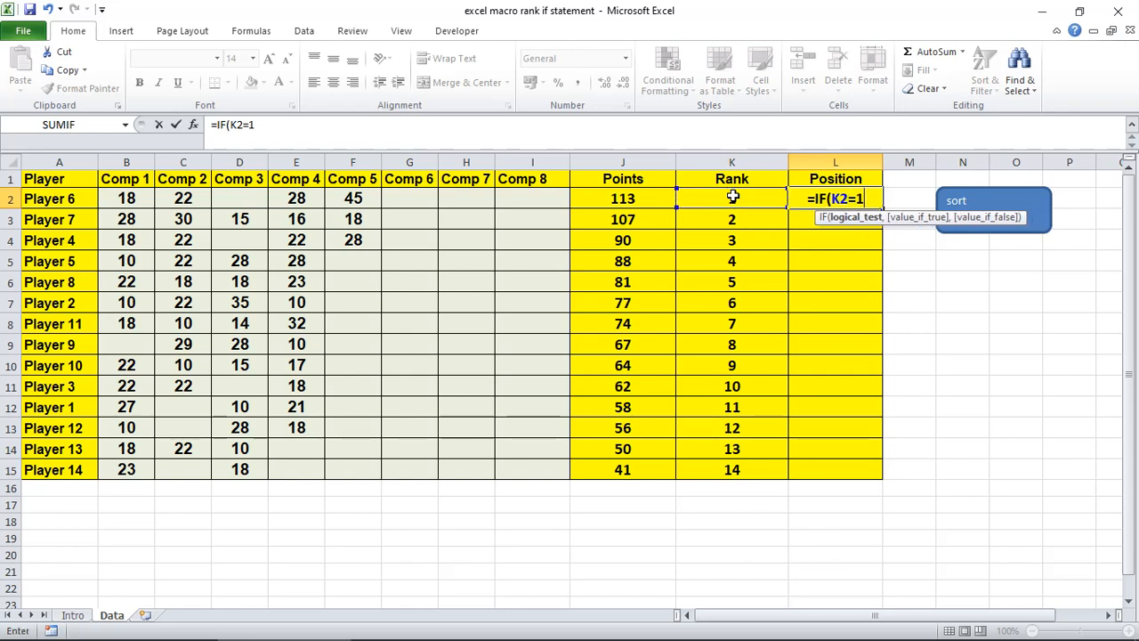
type(",")
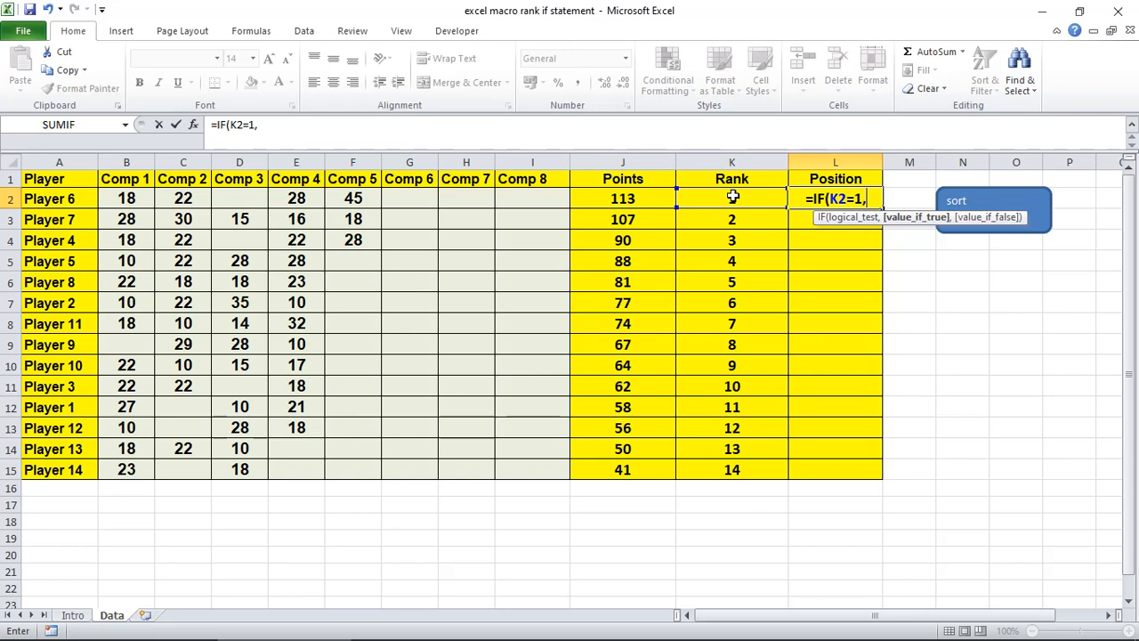
type("\"")
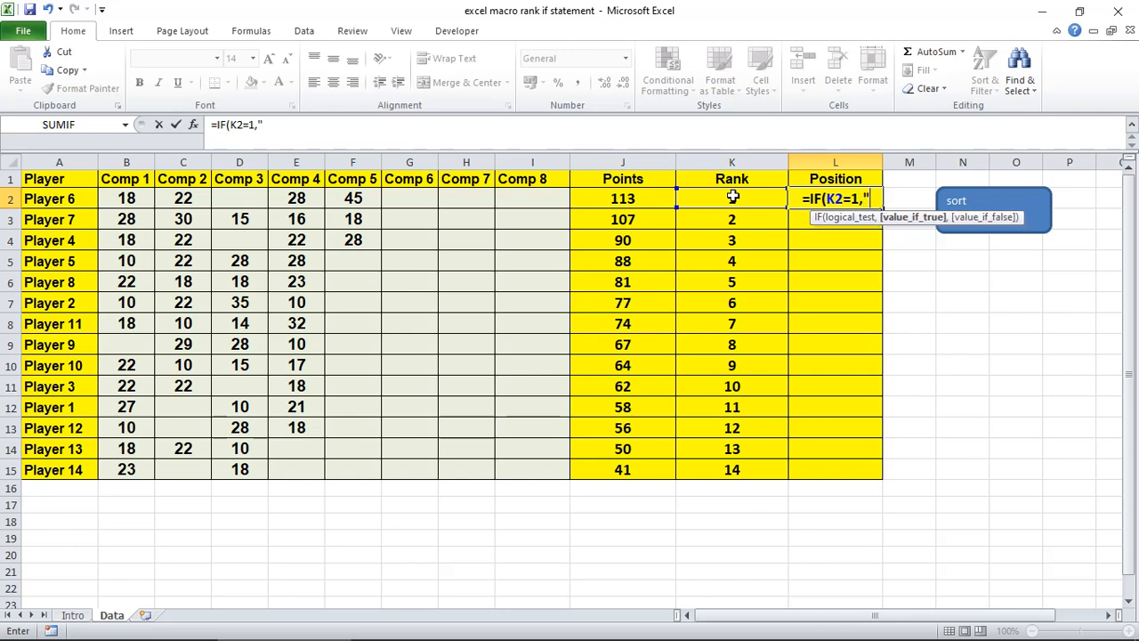
type("lEA")
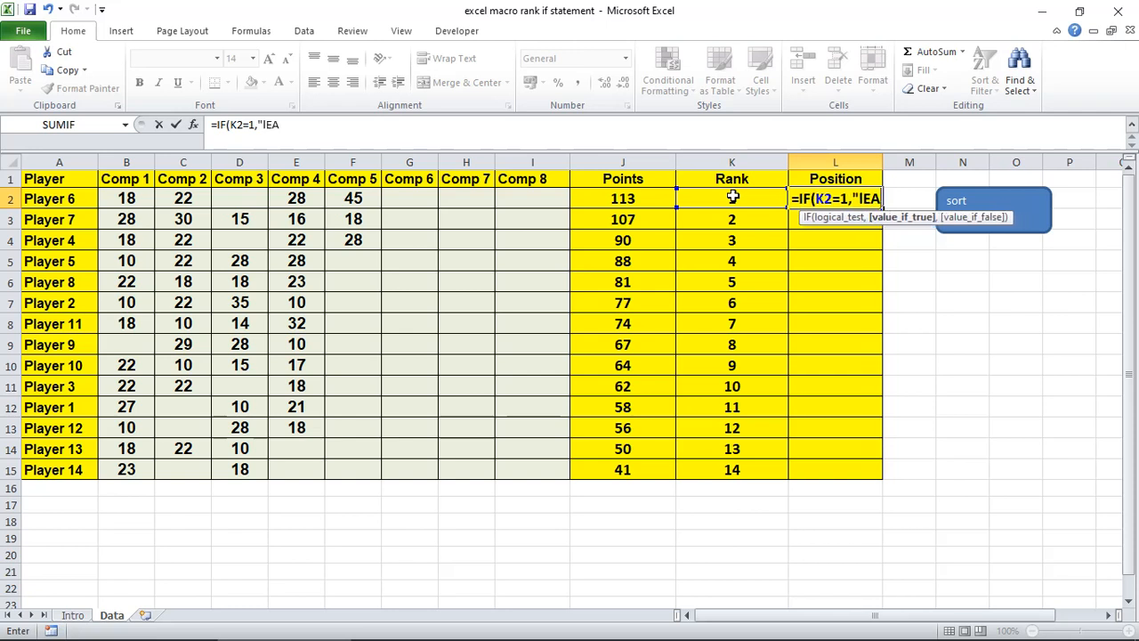
type("DER")
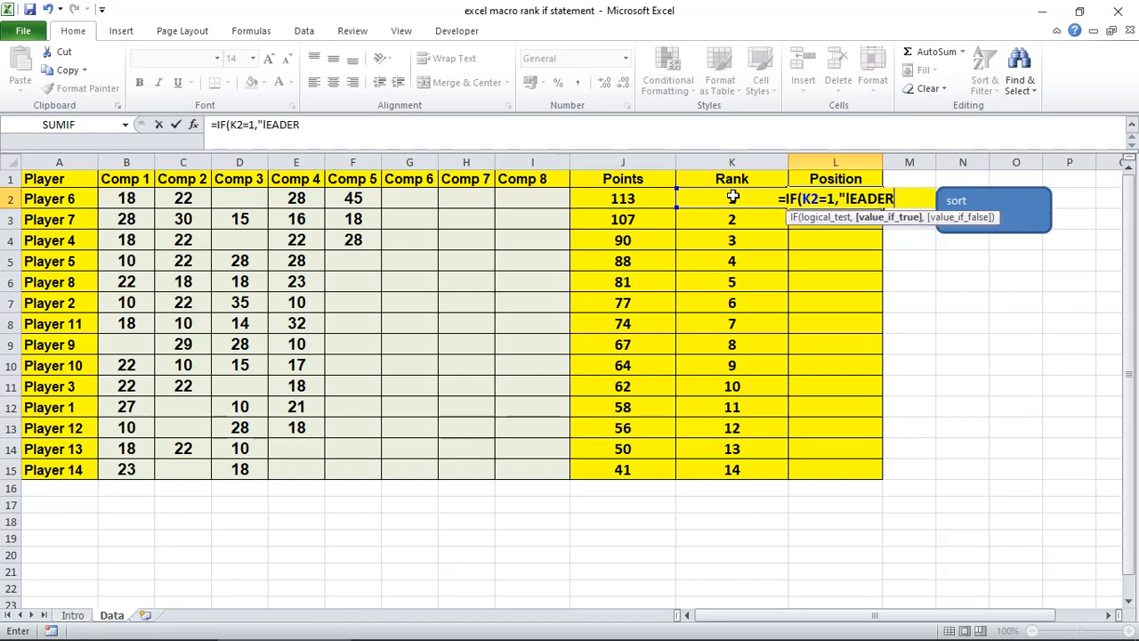
type("\"")
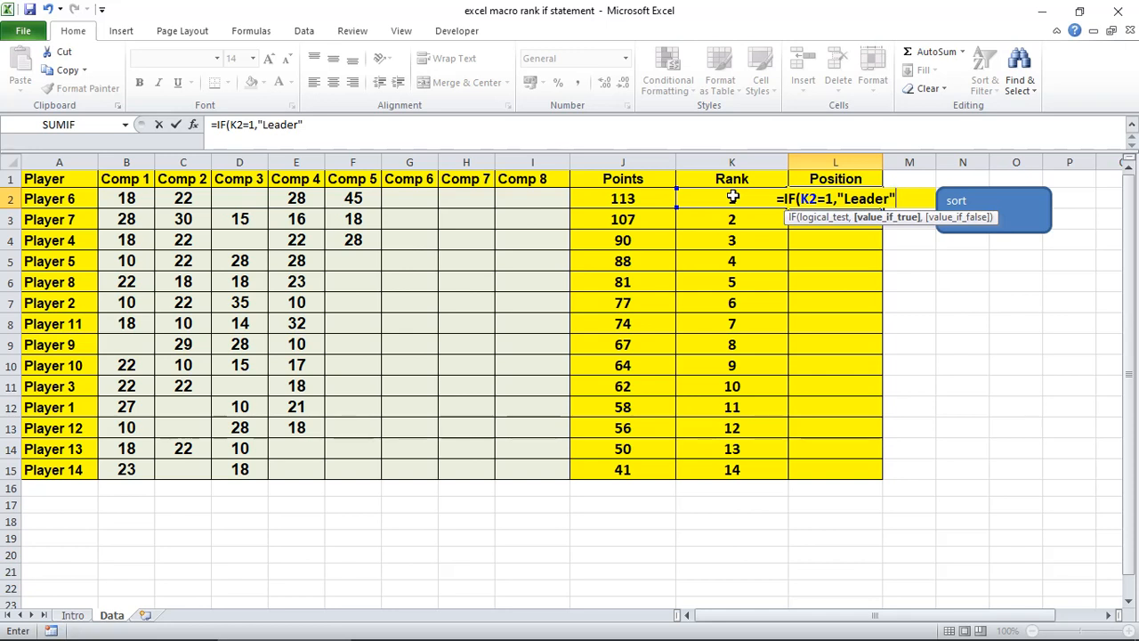
type(",")
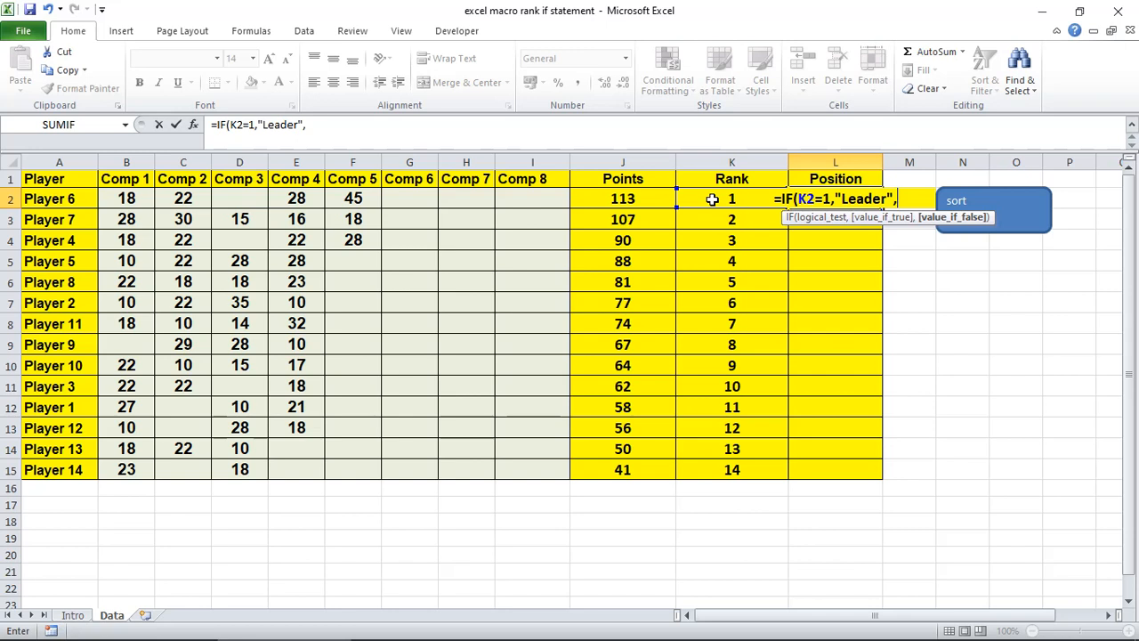
- Nest a second IF in the L2 formula's false argument that tests K2=2 and returns "Second" when true
type("if")
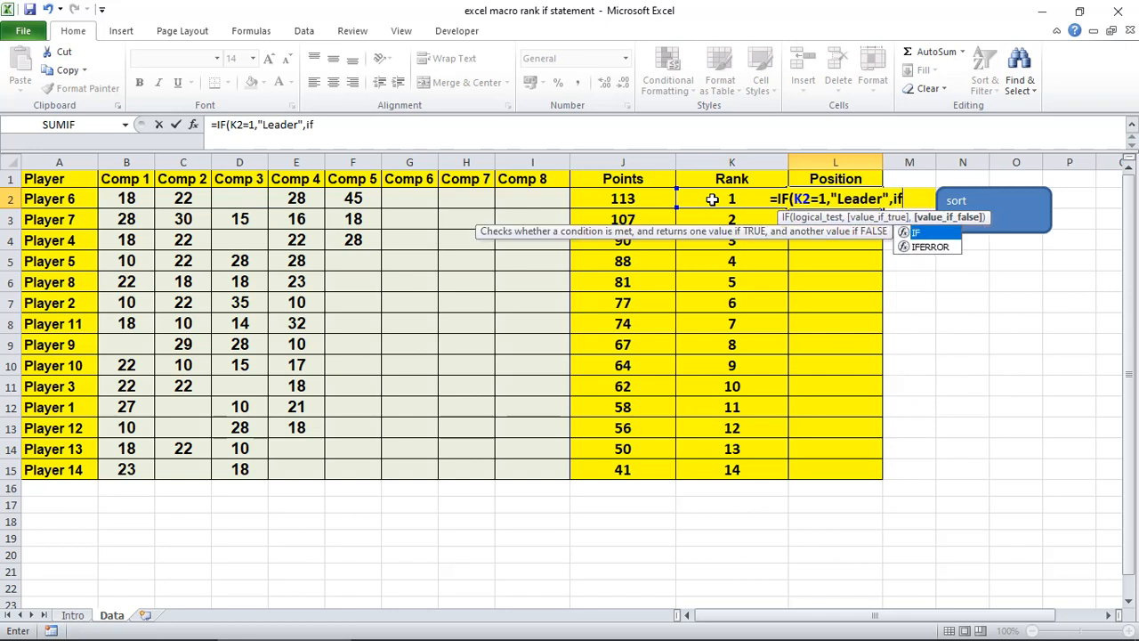
type("(")
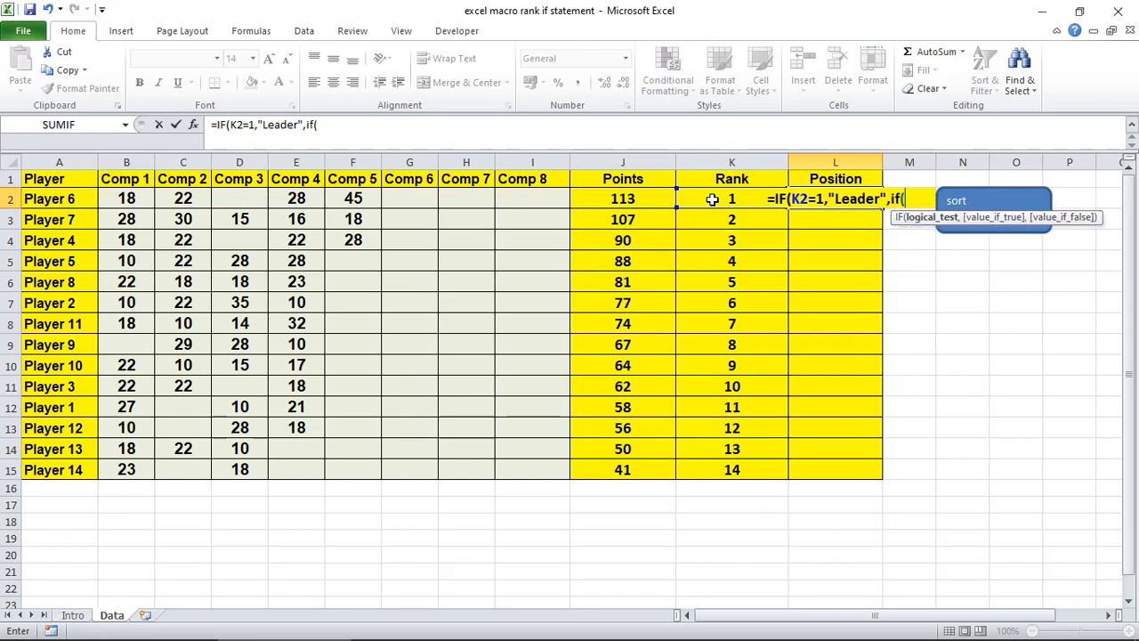
left_click(711, 200)
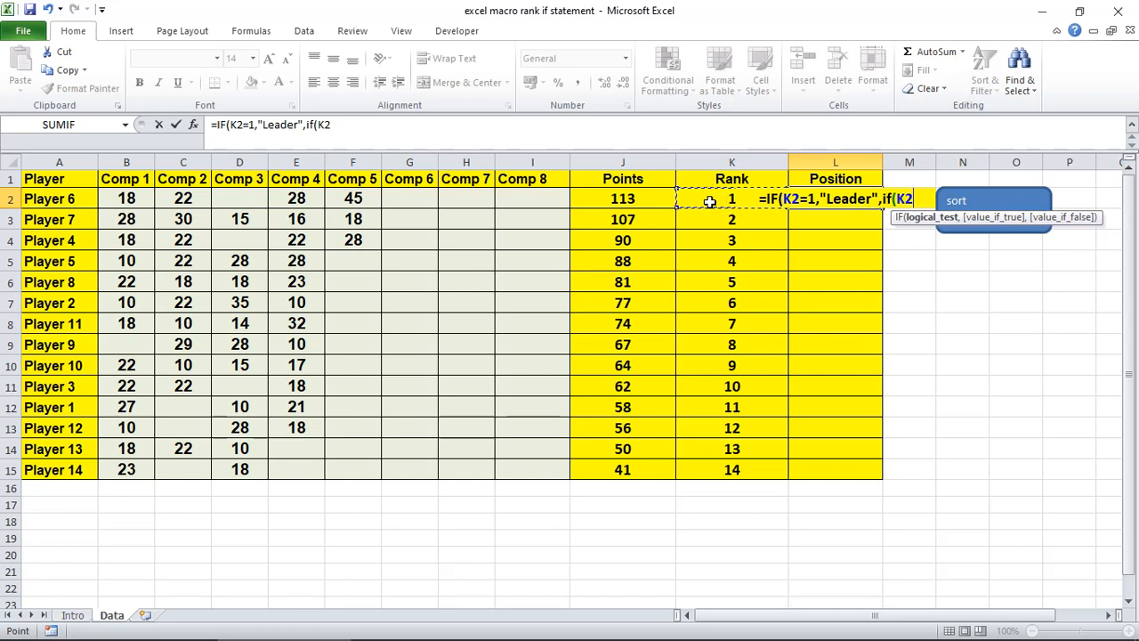
type("=")
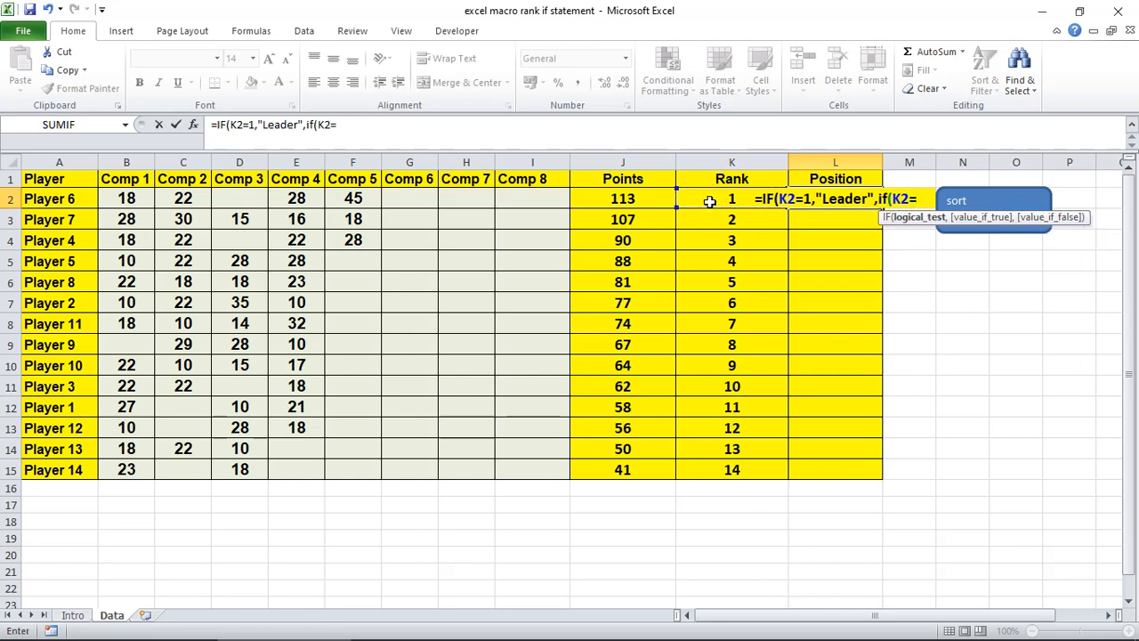
type("2")
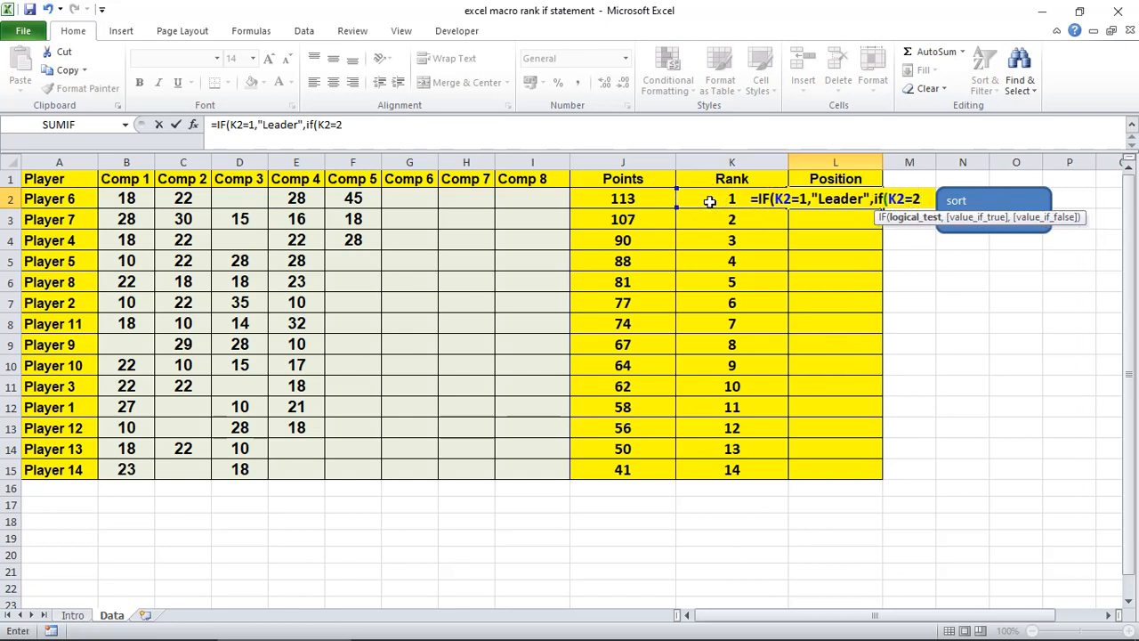
type(",")
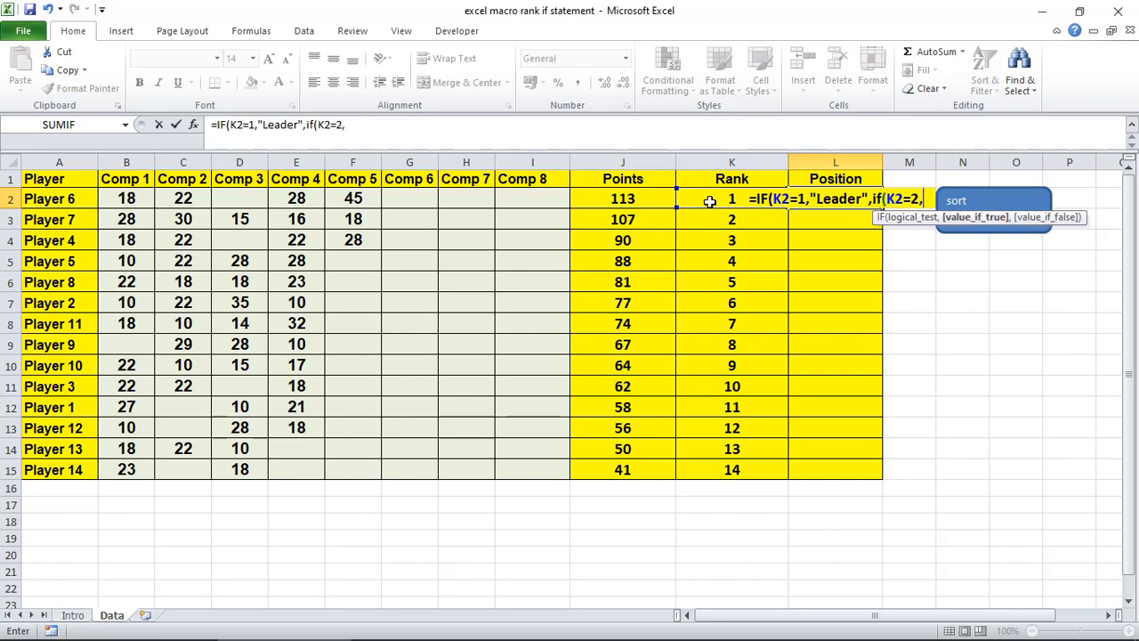
type("\"")
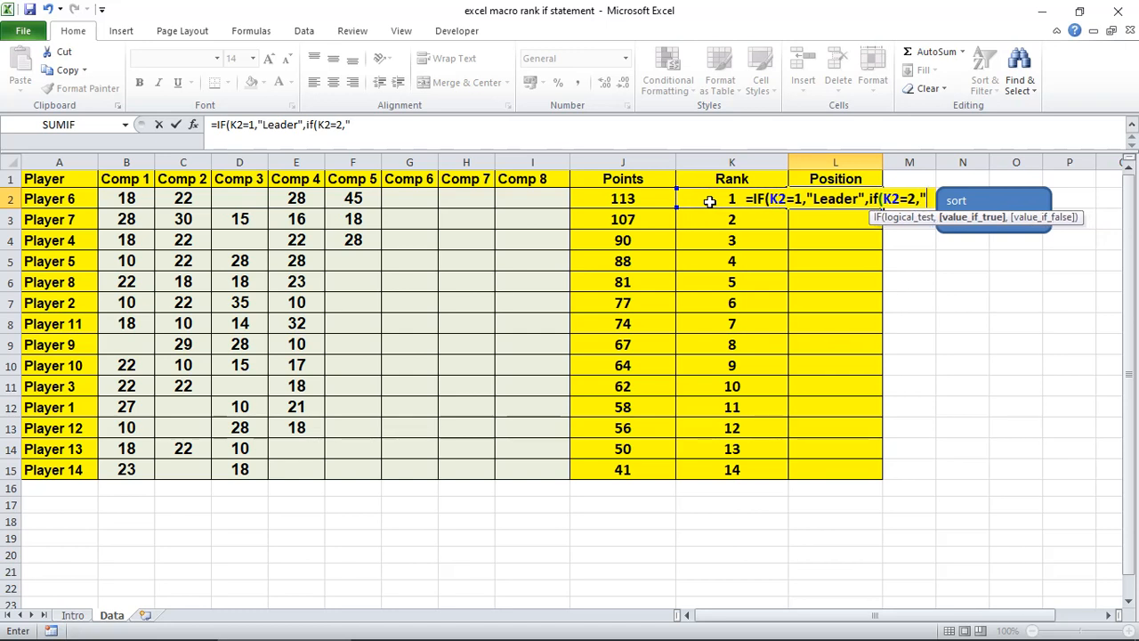
type("Sec")
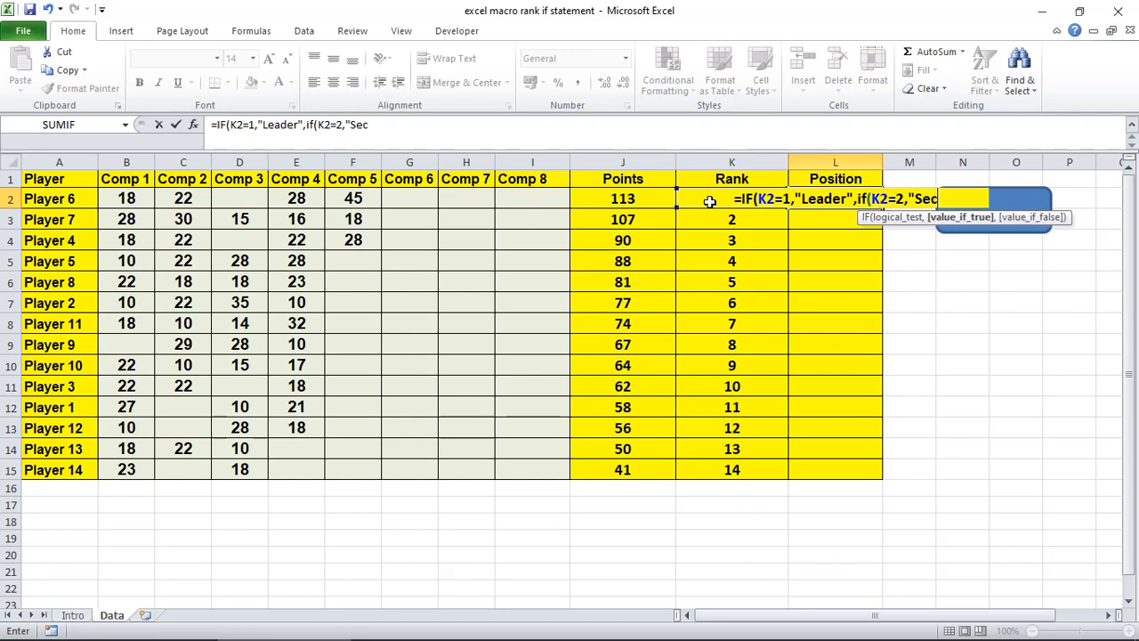
type("ond")
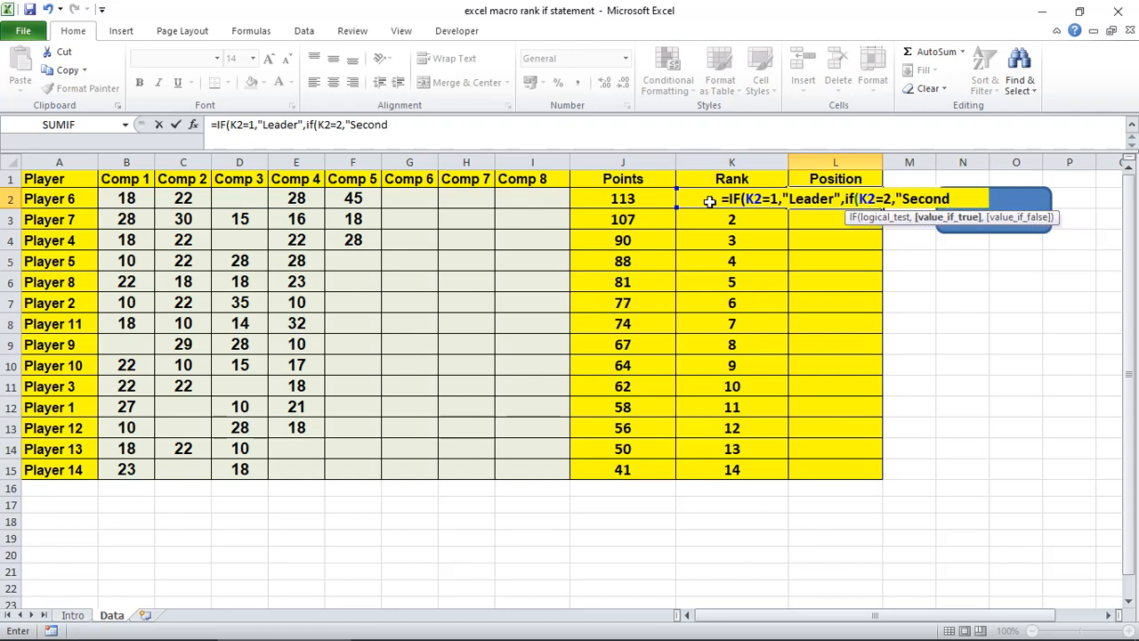
type("\"")
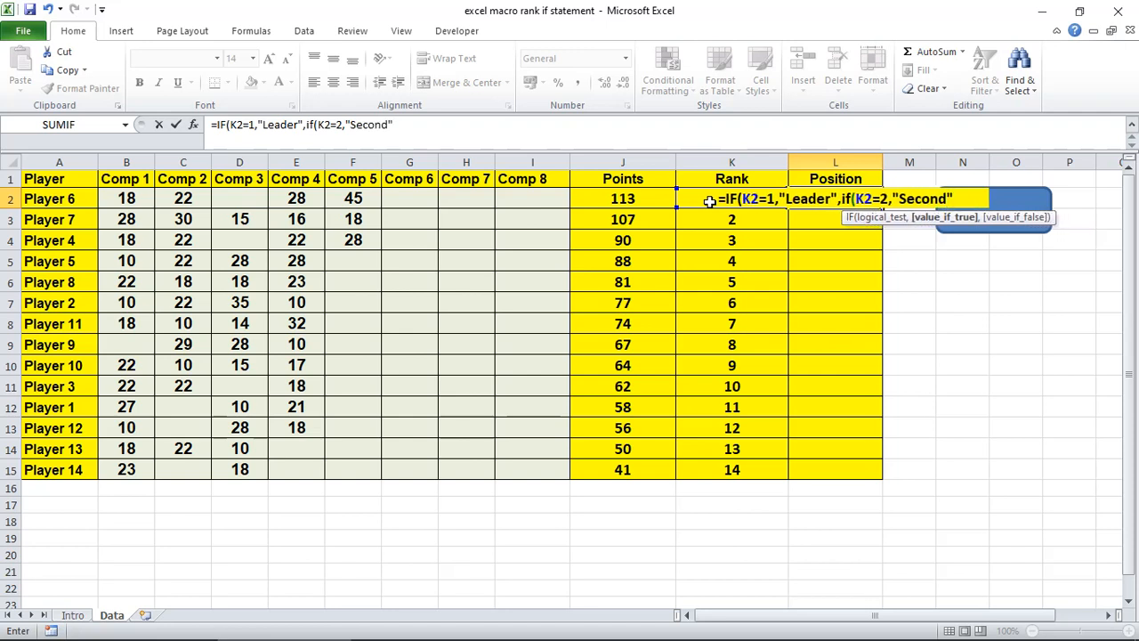
type(",")
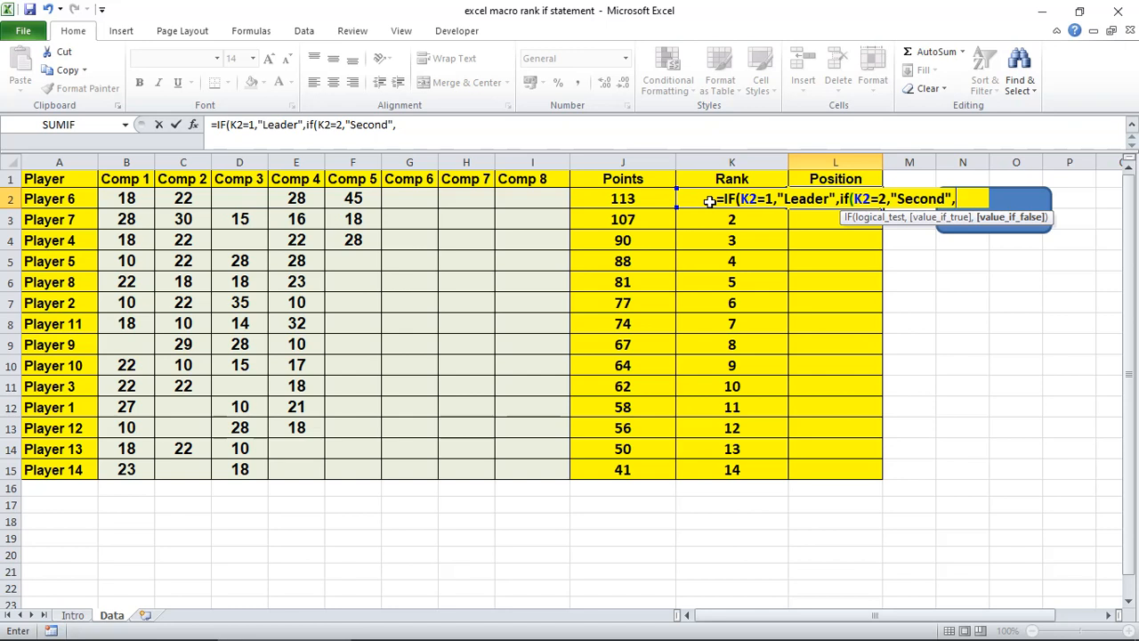
- Nest a third IF in the L2 formula that tests K2=3 and returns "Third" when true
type("if")
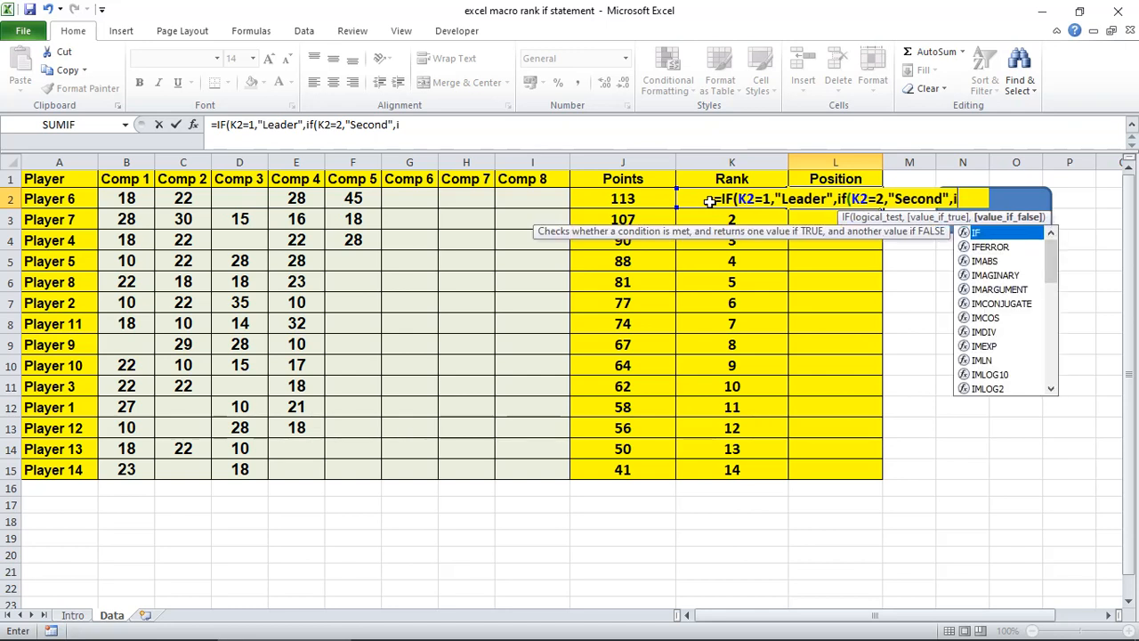
type("(")
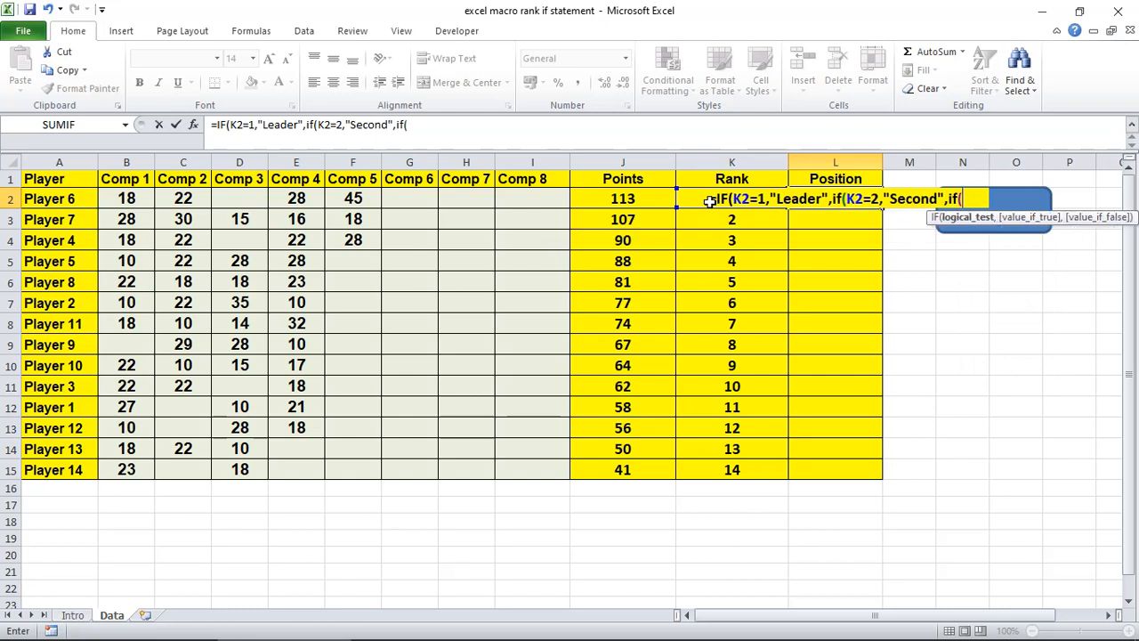
type("K")
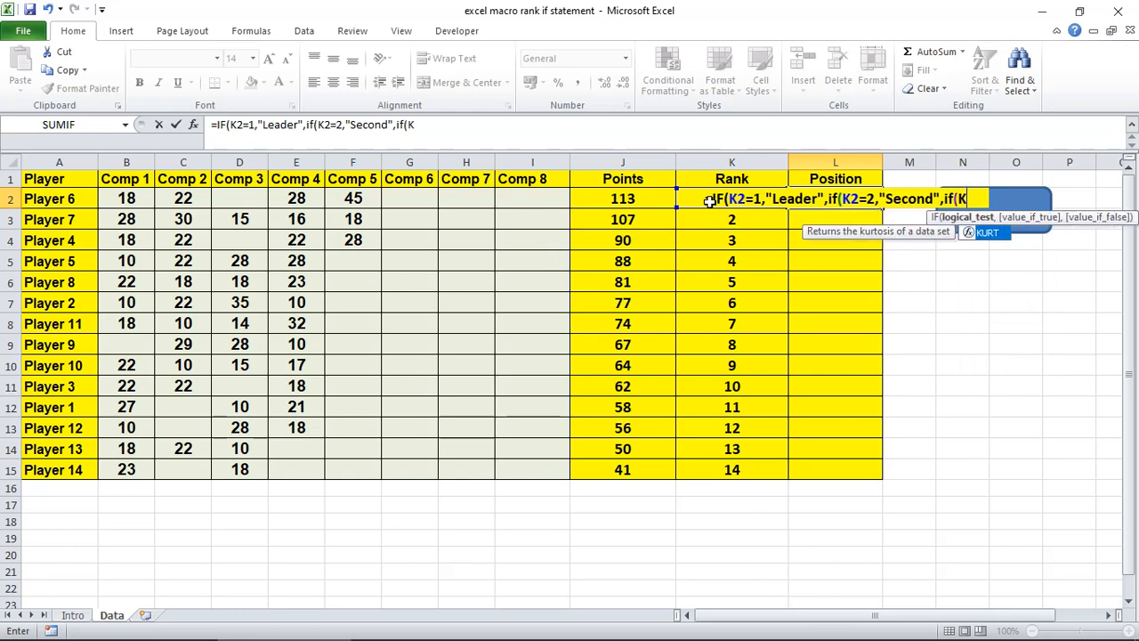
type("\"")
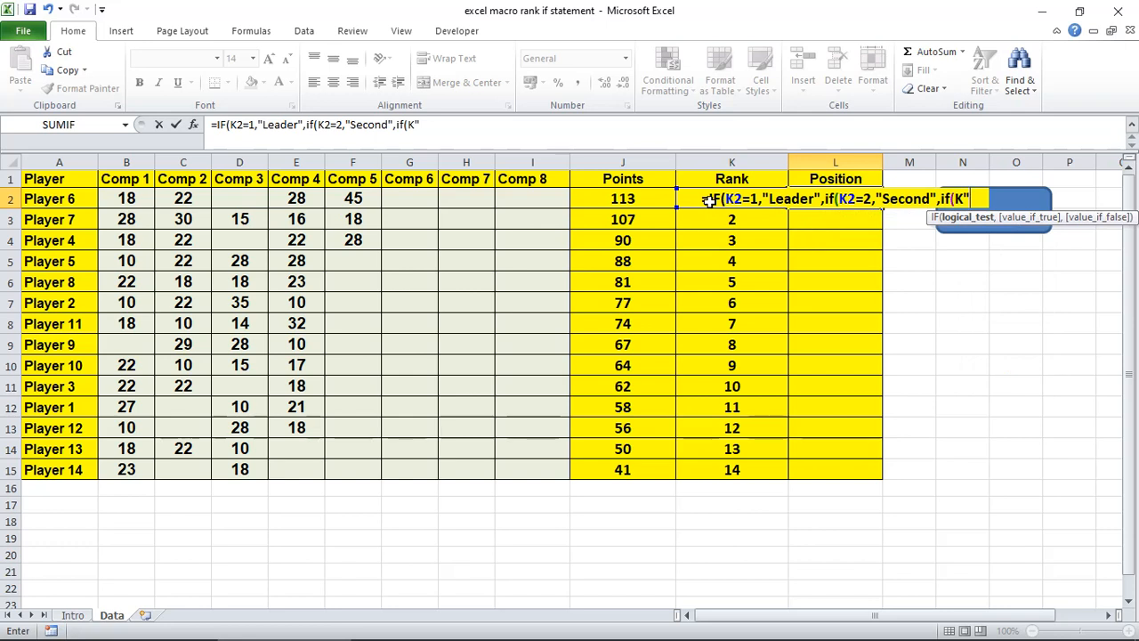
key("BackSpace")
type("2")
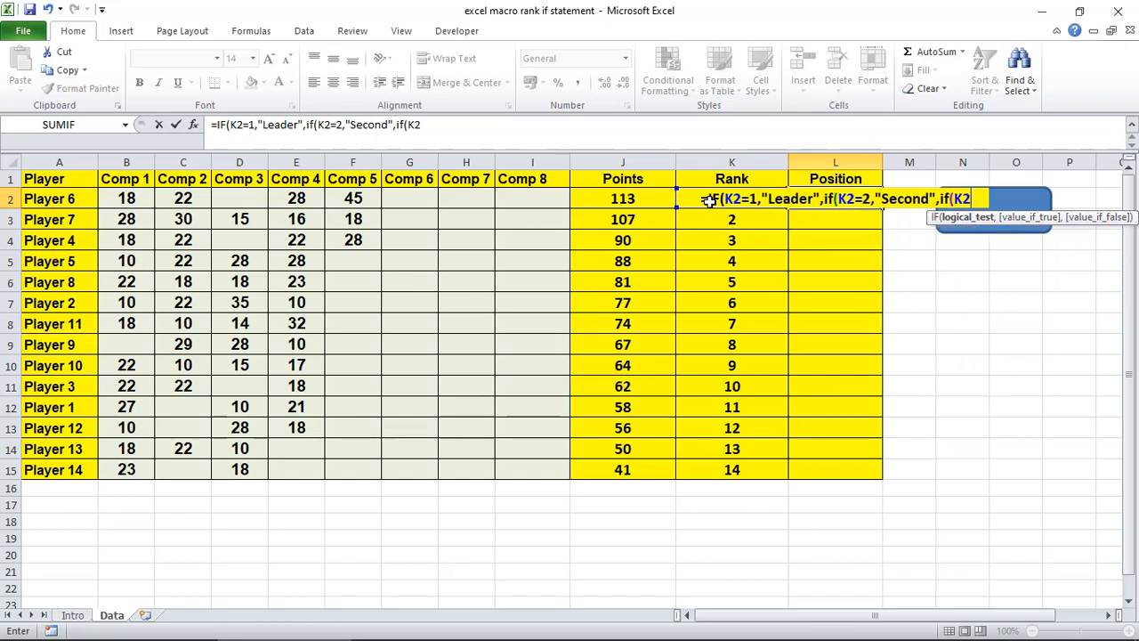
type("=")
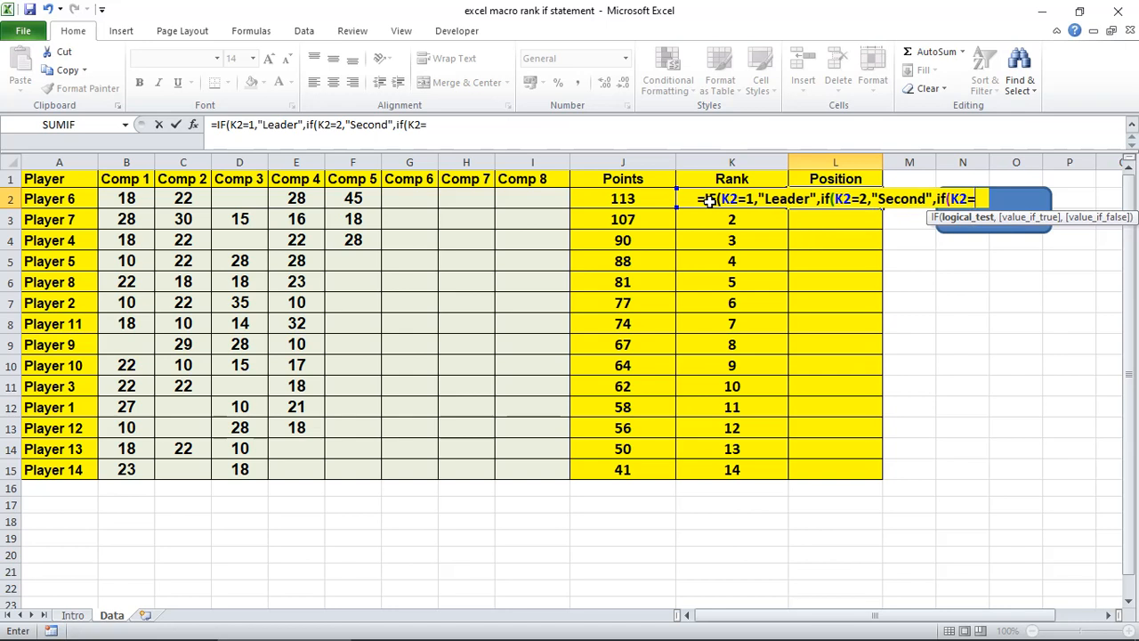
type("3")
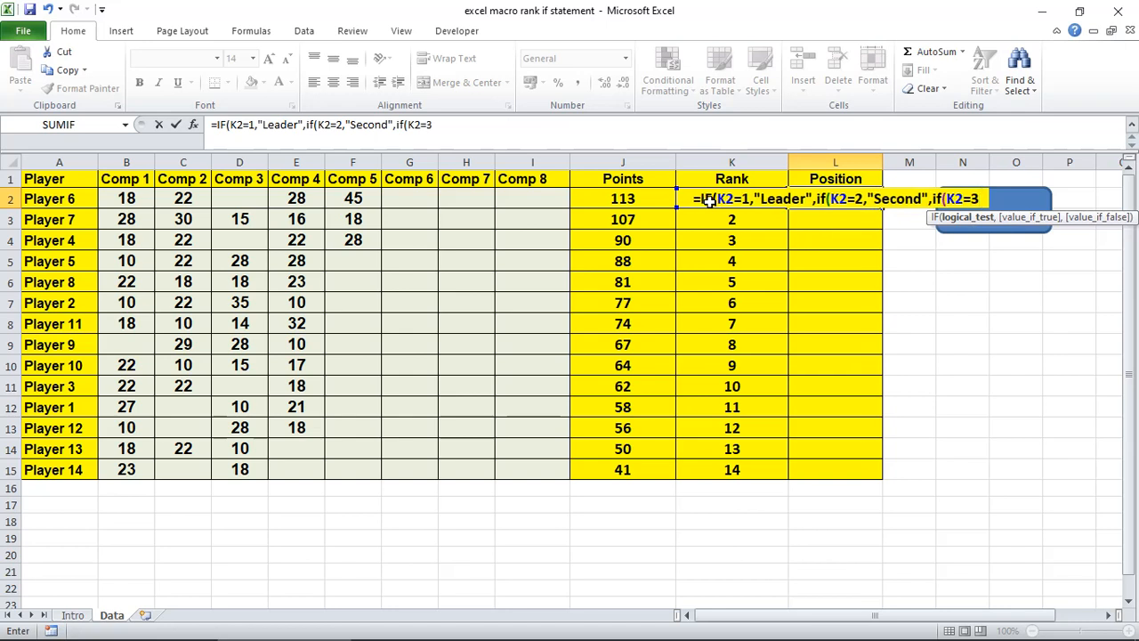
type(",")
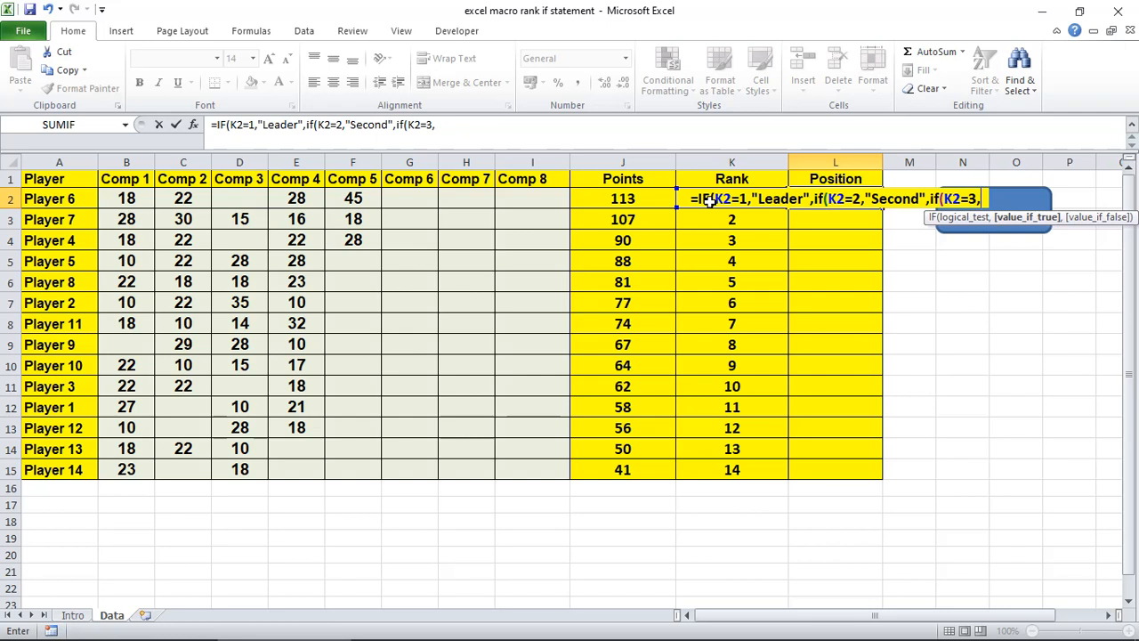
type("\"")
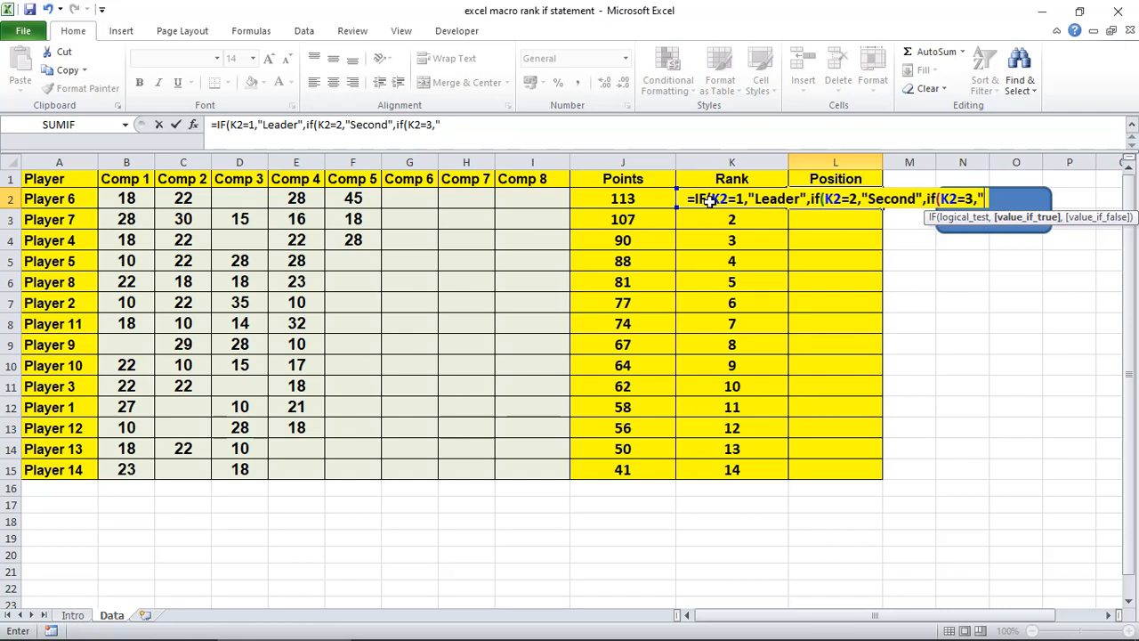
type("Third")
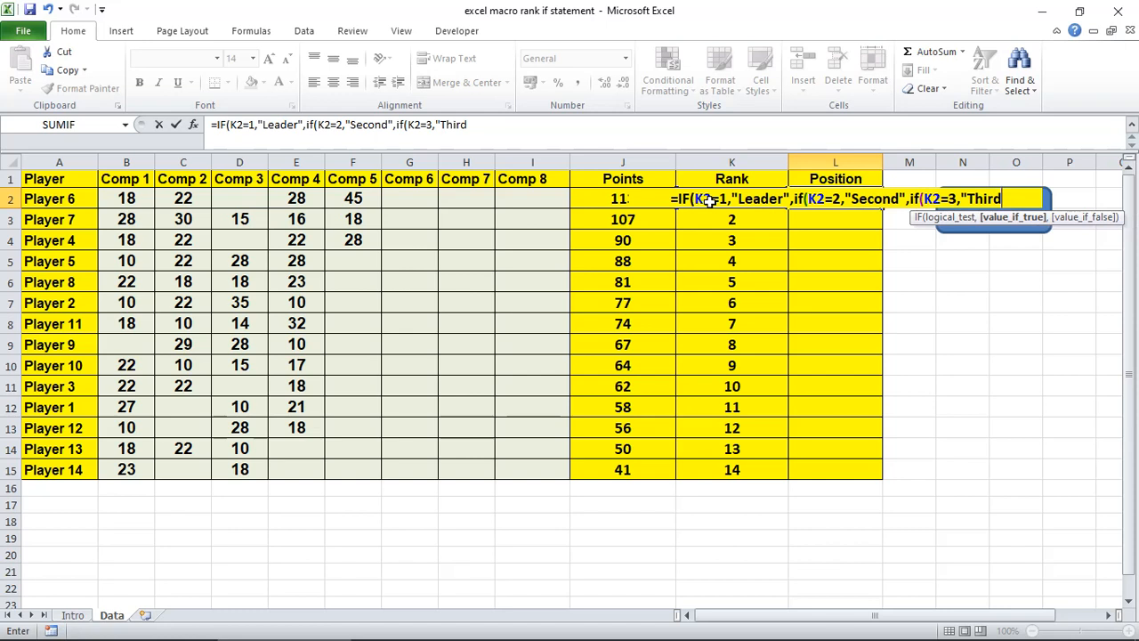
type("\"")
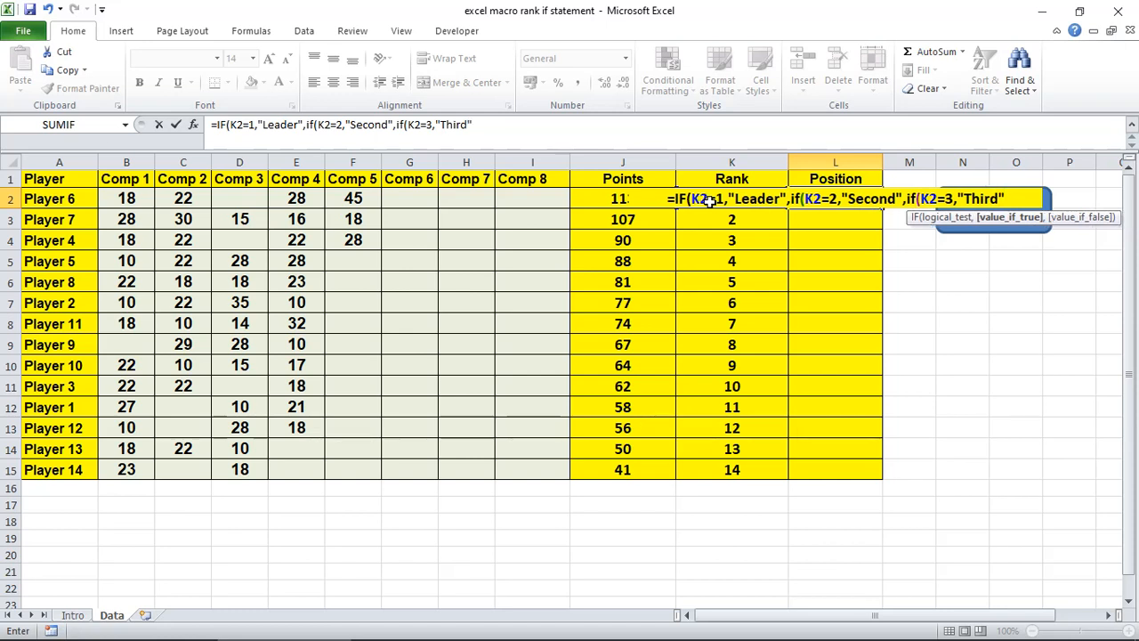
type(",")
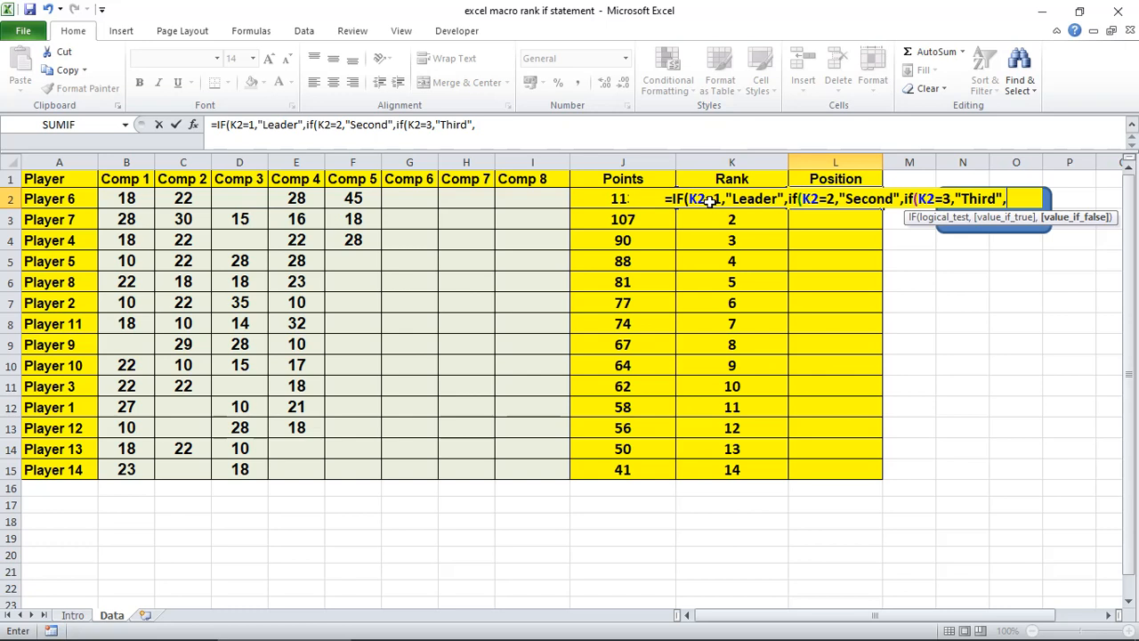
- Finish the nested IF formula in L2 with an empty string as the final false value and close all three IFs
type("\"\"")
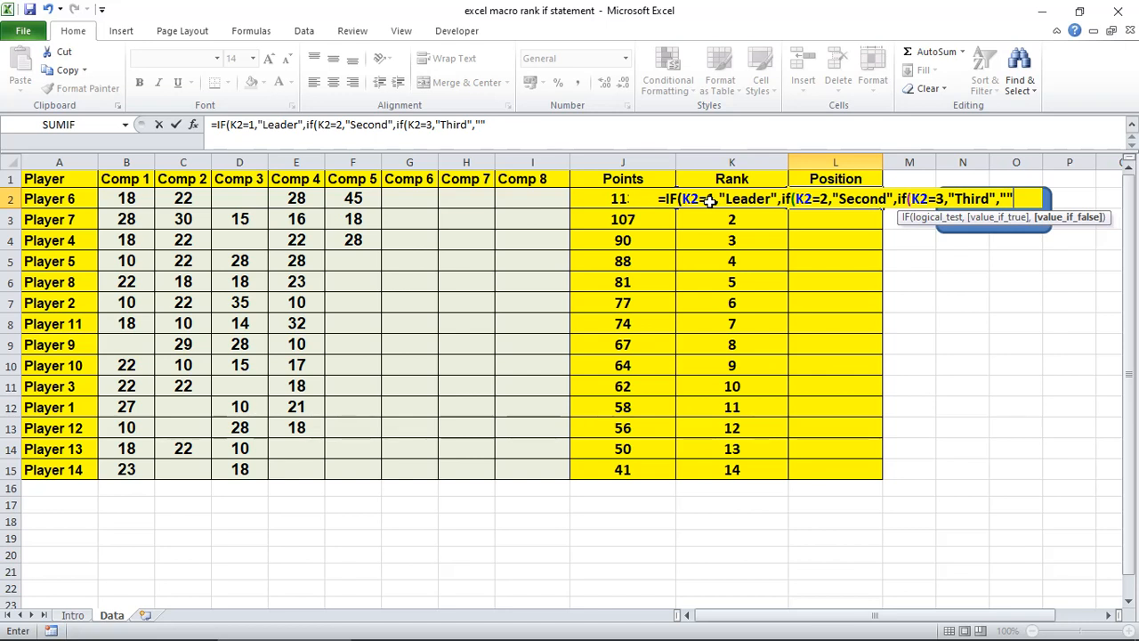
type(")))")
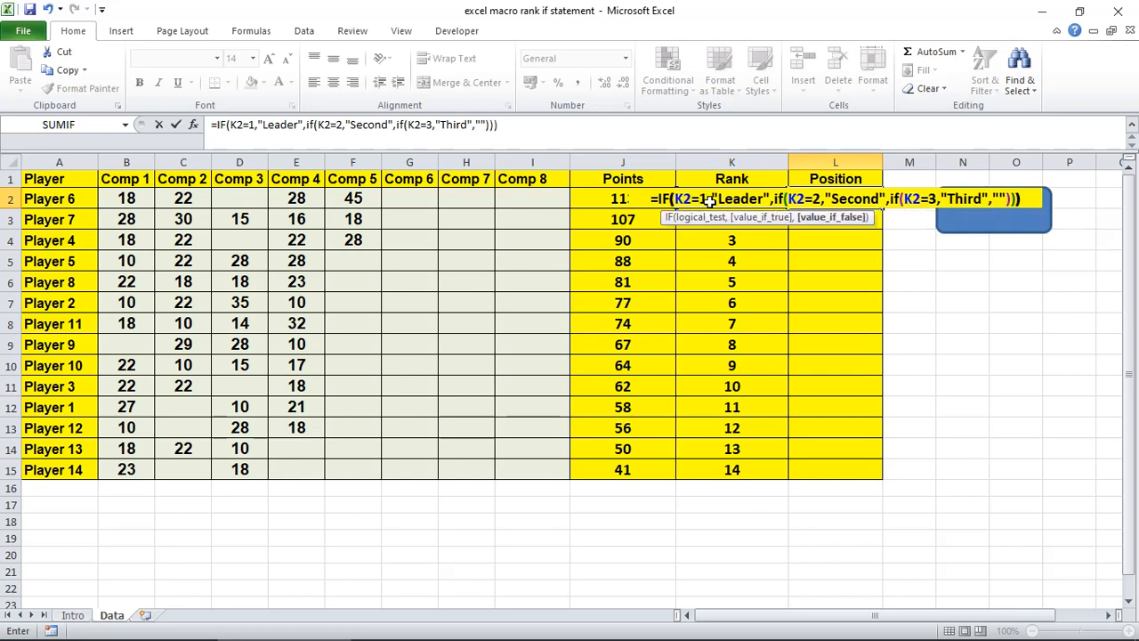
key("Return")
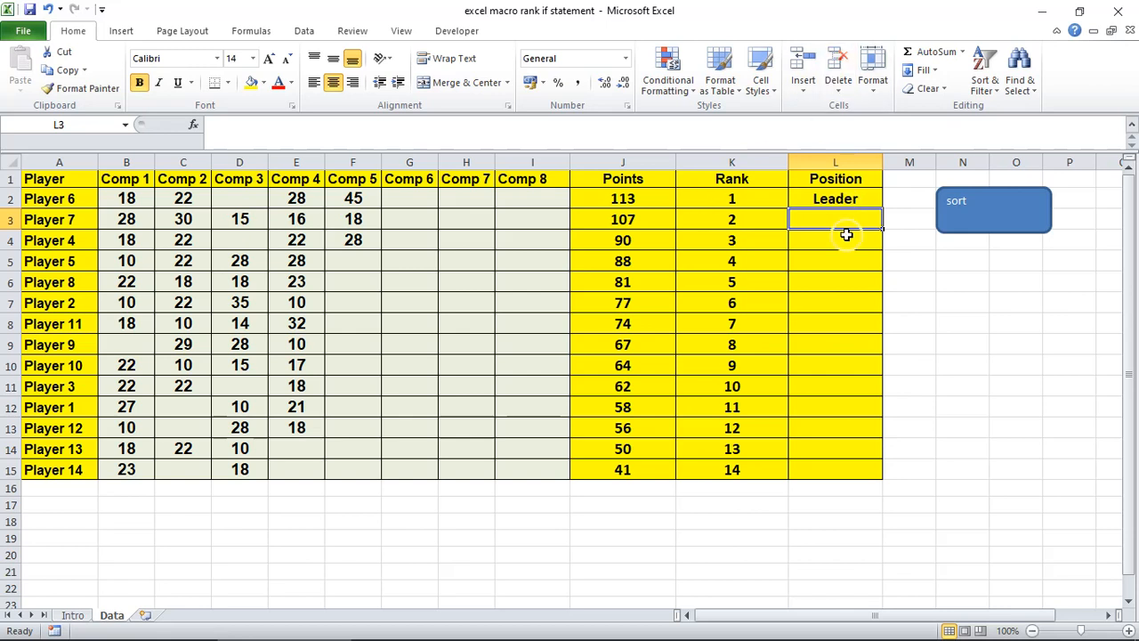
- Fill the Position formula from L2 down through L15 for all players
left_click(811, 197)
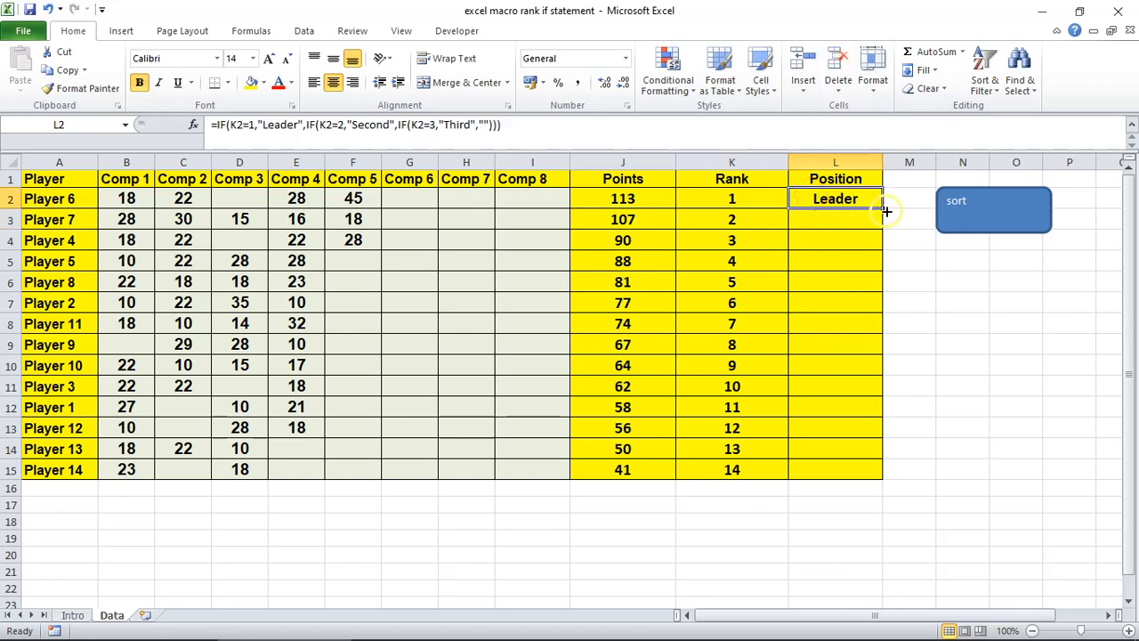
left_click_drag(883, 208, 851, 470)
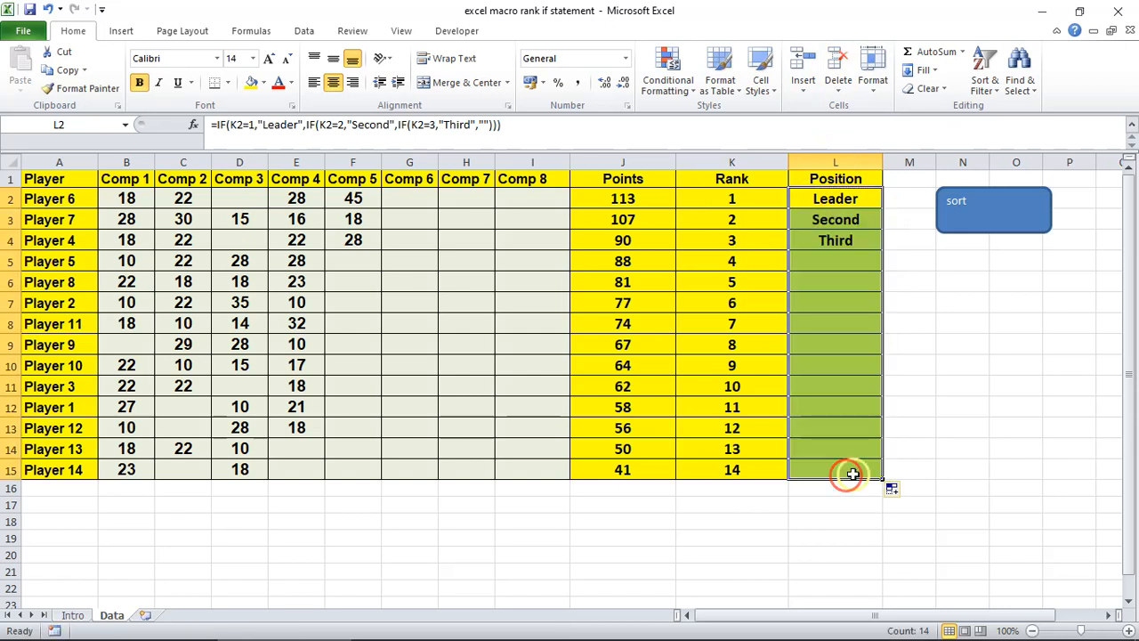
left_click(992, 472)
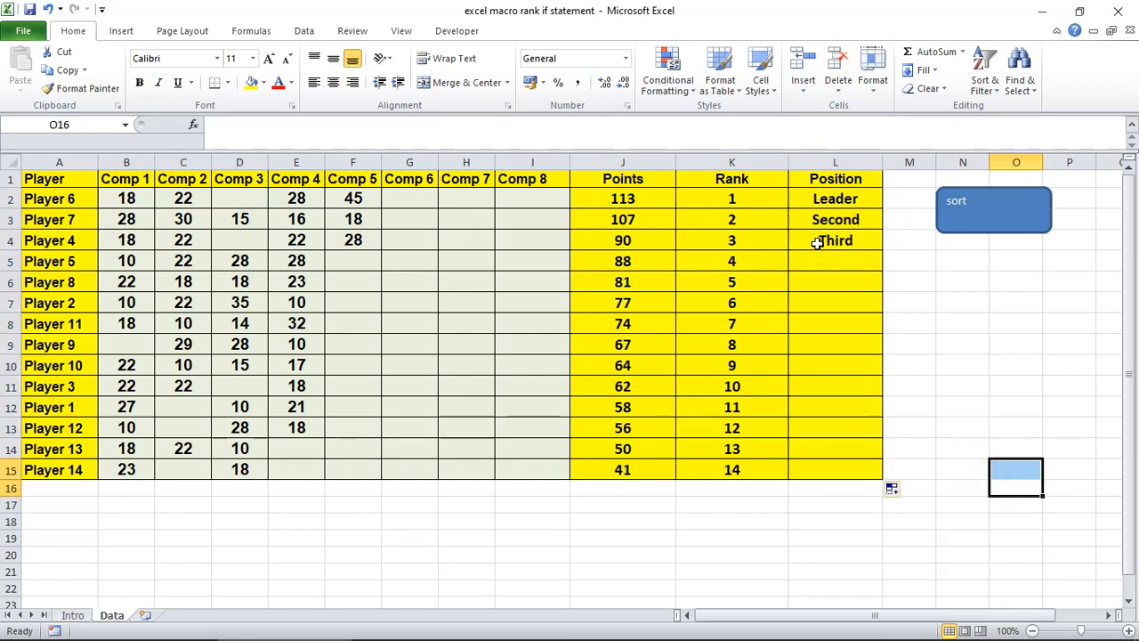
- Enter Comp 6 scores of 29 for Player 7, 54 for Player 5 and 32 for Player 10, and run the sort macro from its shape
left_click(398, 220)
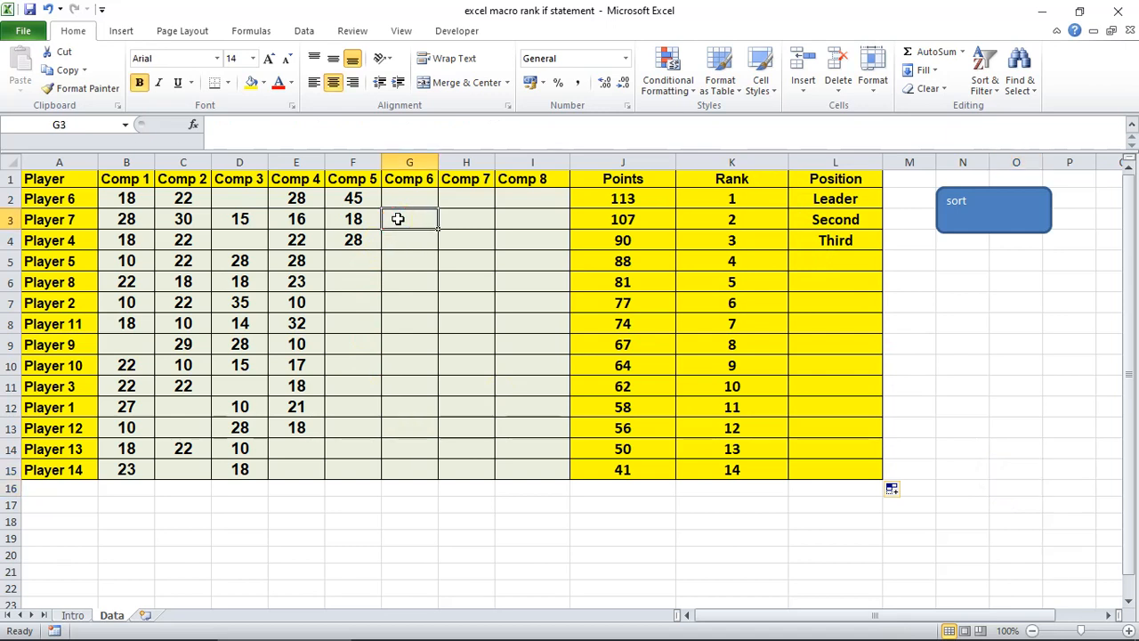
type("29")
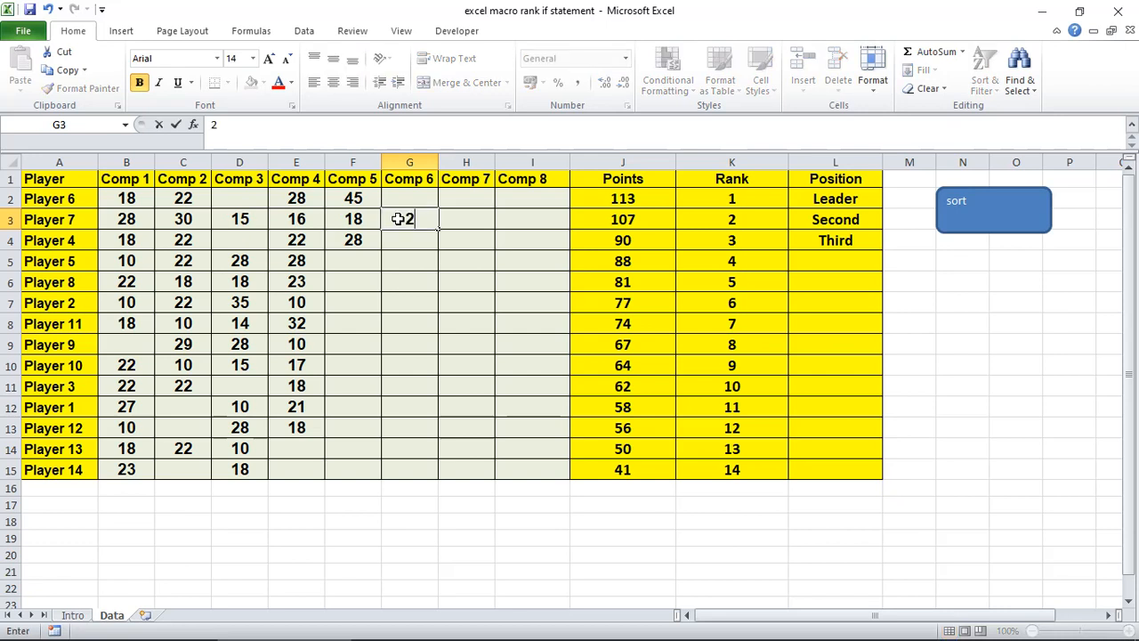
left_click(411, 262)
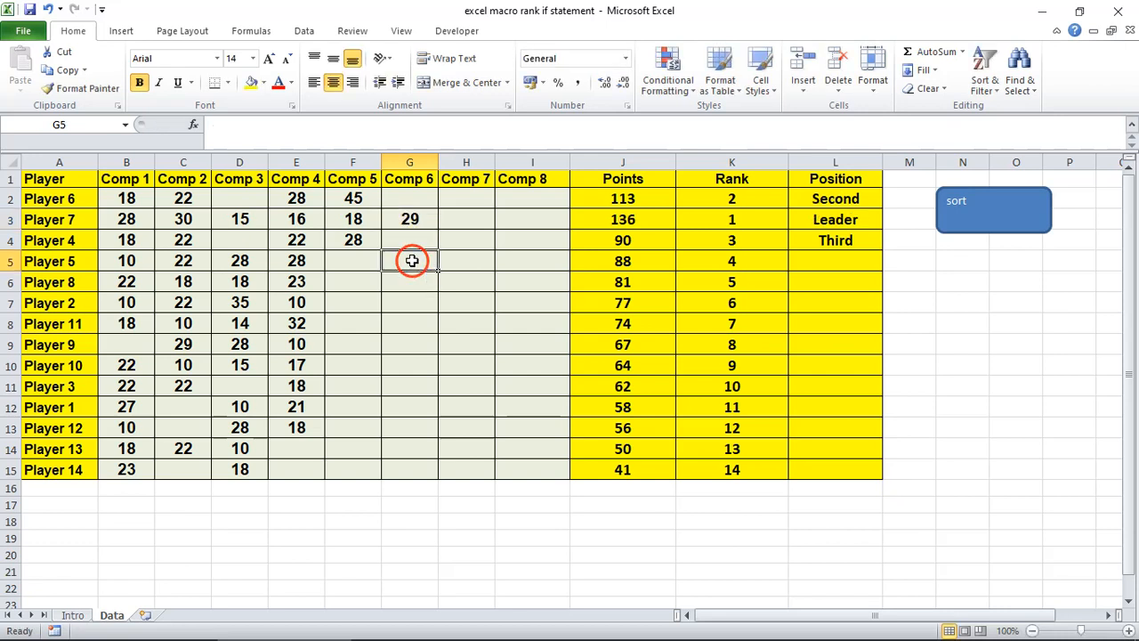
type("54")
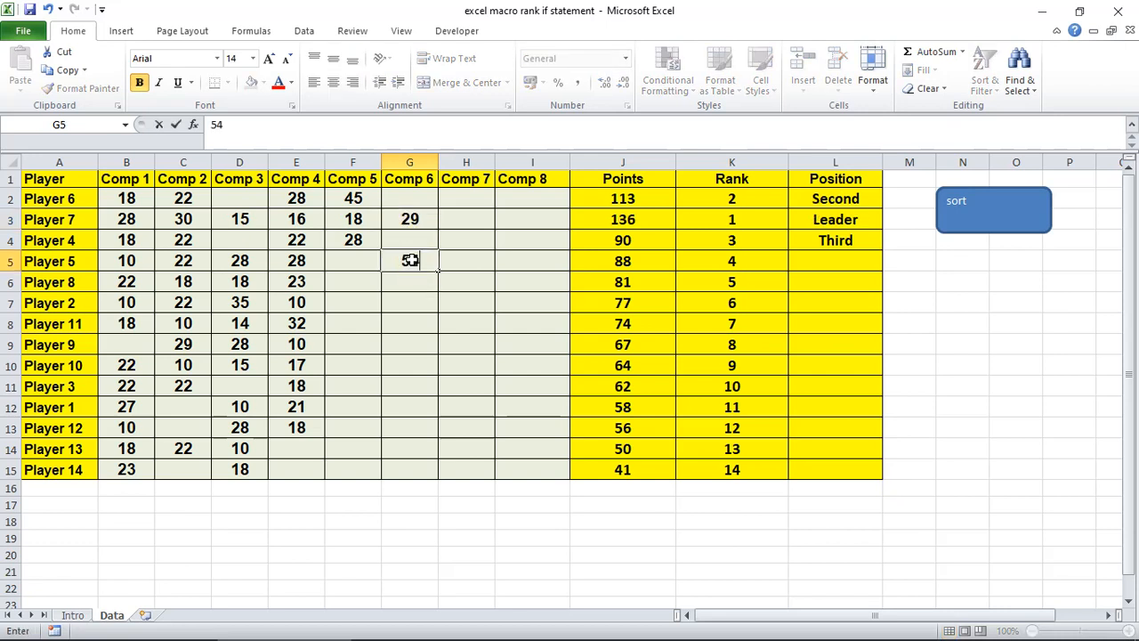
left_click(407, 361)
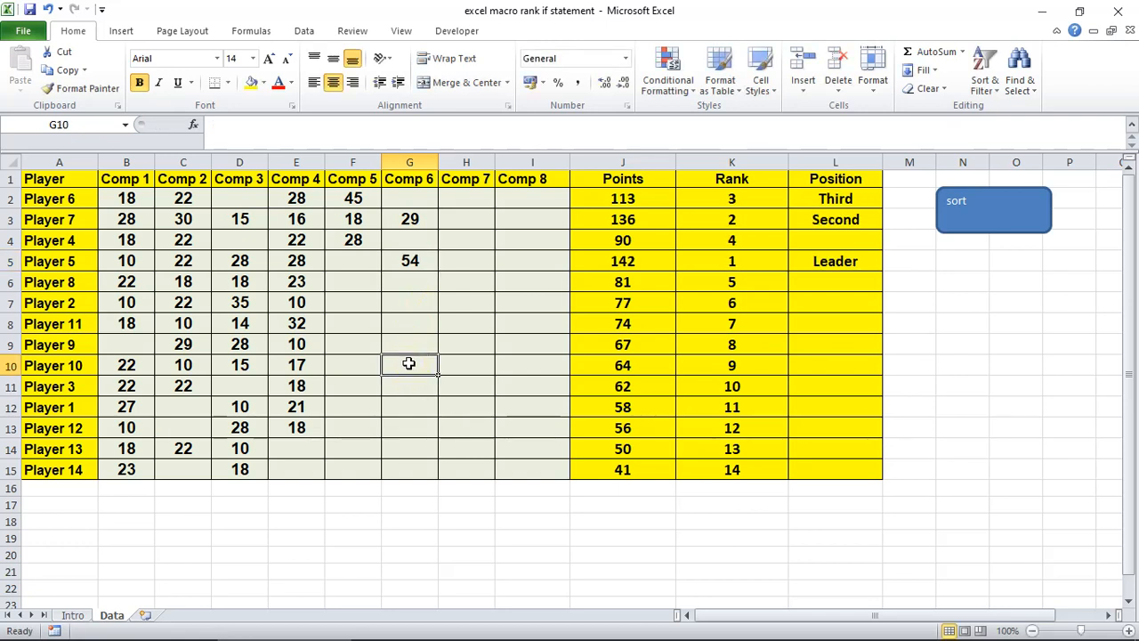
type("3")
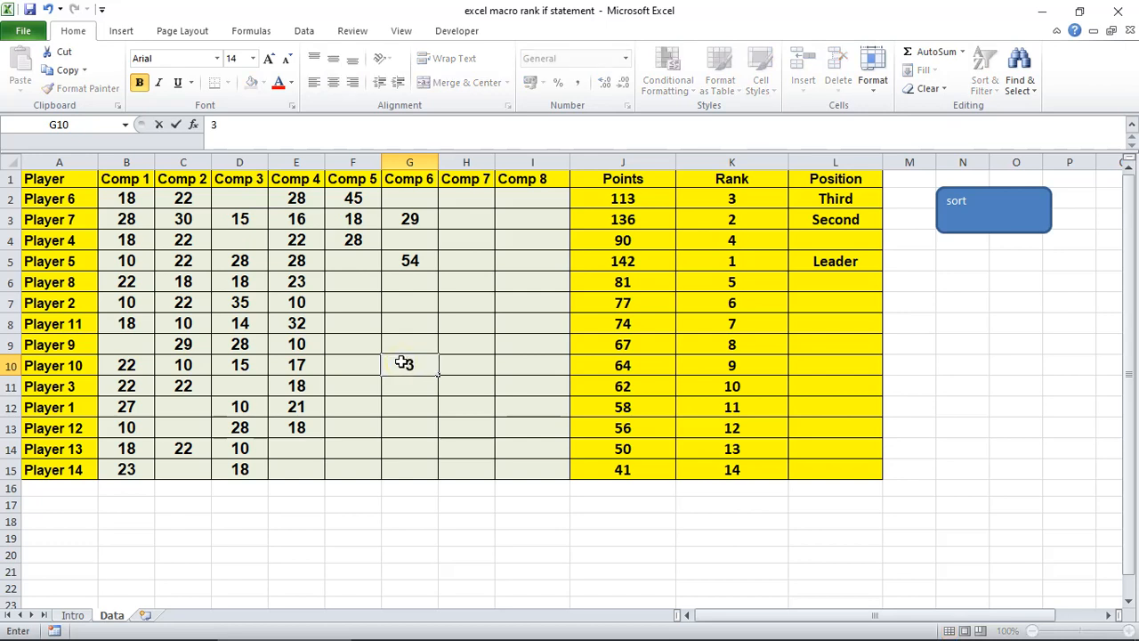
type("2")
key("Return")
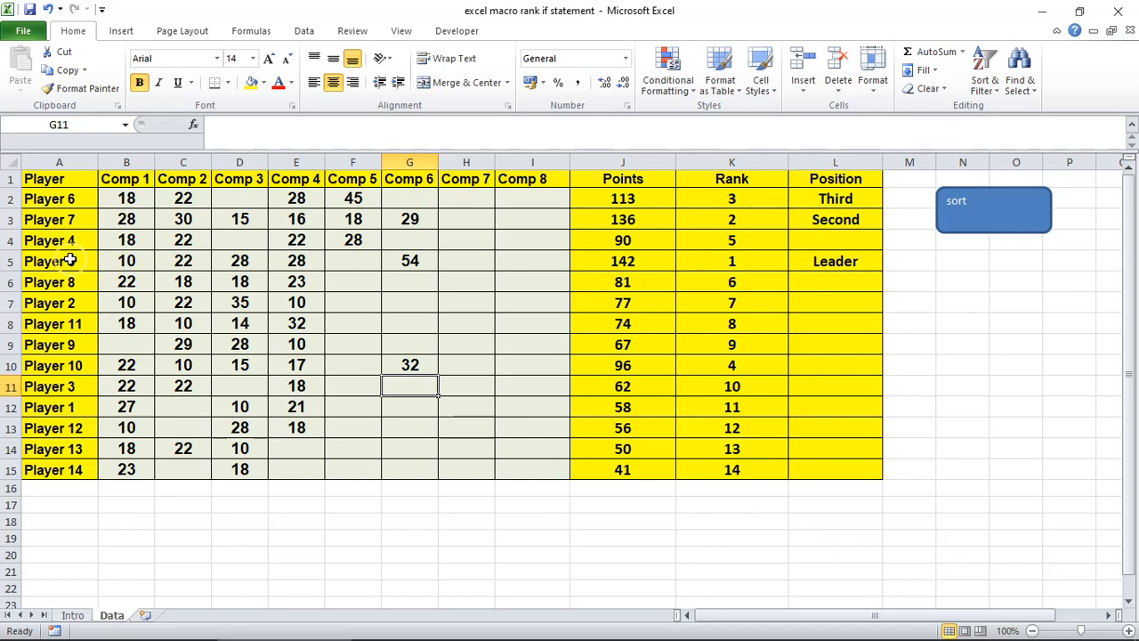
left_click(981, 223)
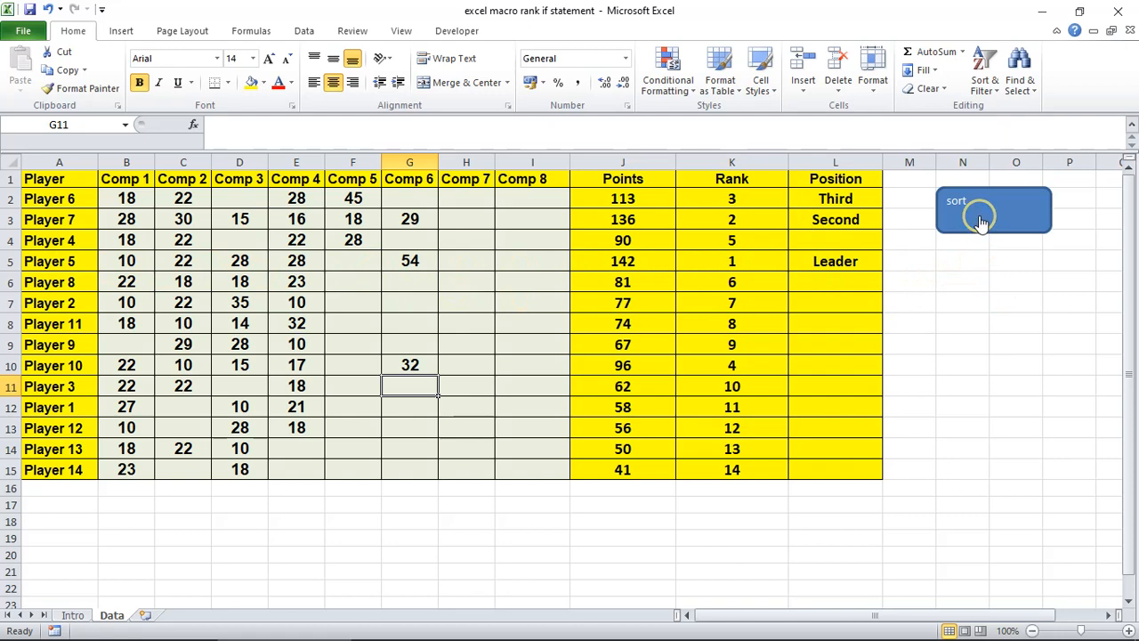